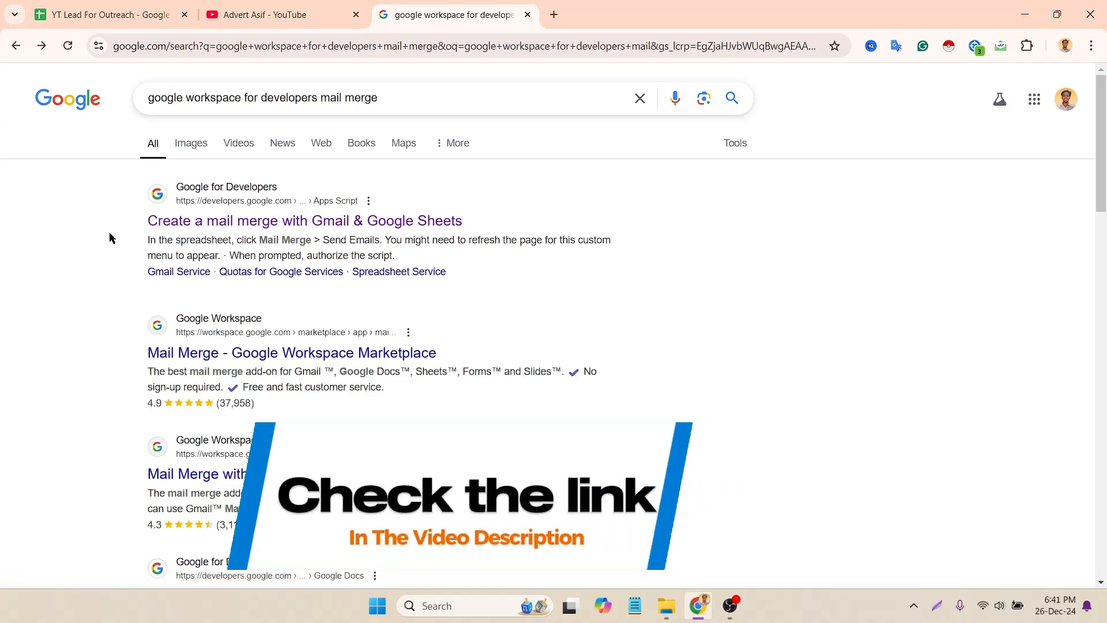
# Open Google's Create a mail merge with Gmail & Google Sheets guide and make a copy of its sample mail merge spreadsheet
pyautogui.click(185, 222)
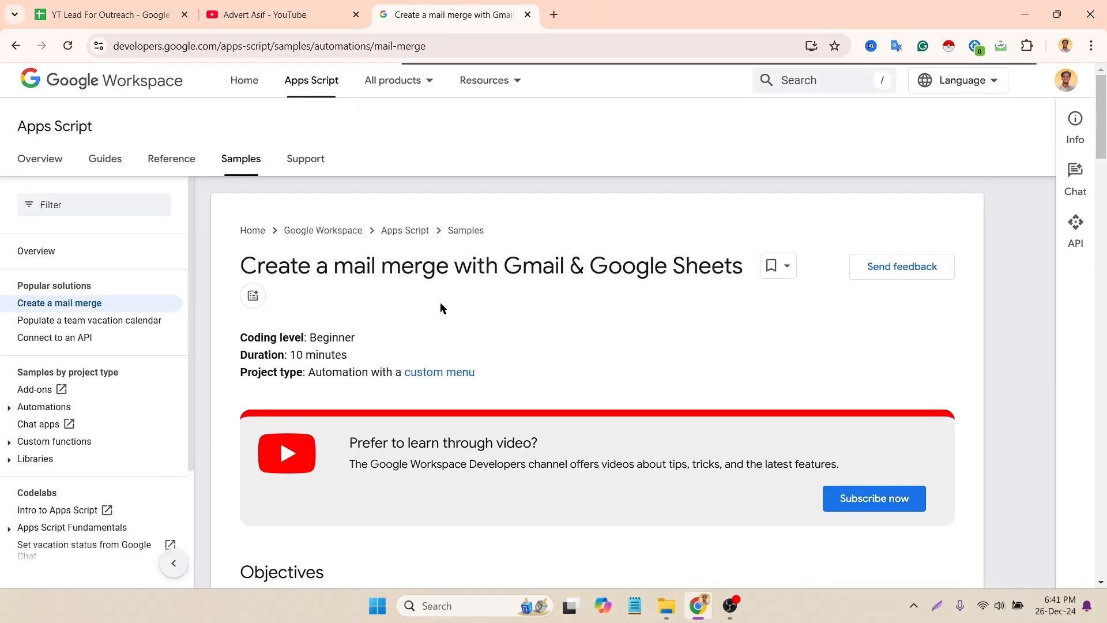
pyautogui.scroll(-15, 458, 268)
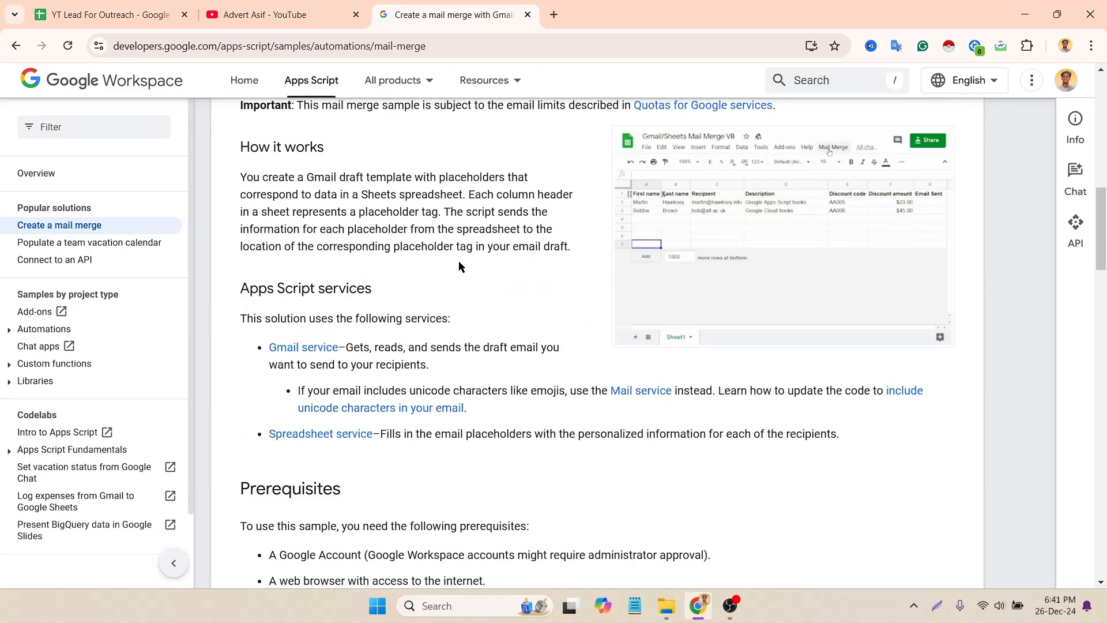
pyautogui.scroll(-2, 458, 261)
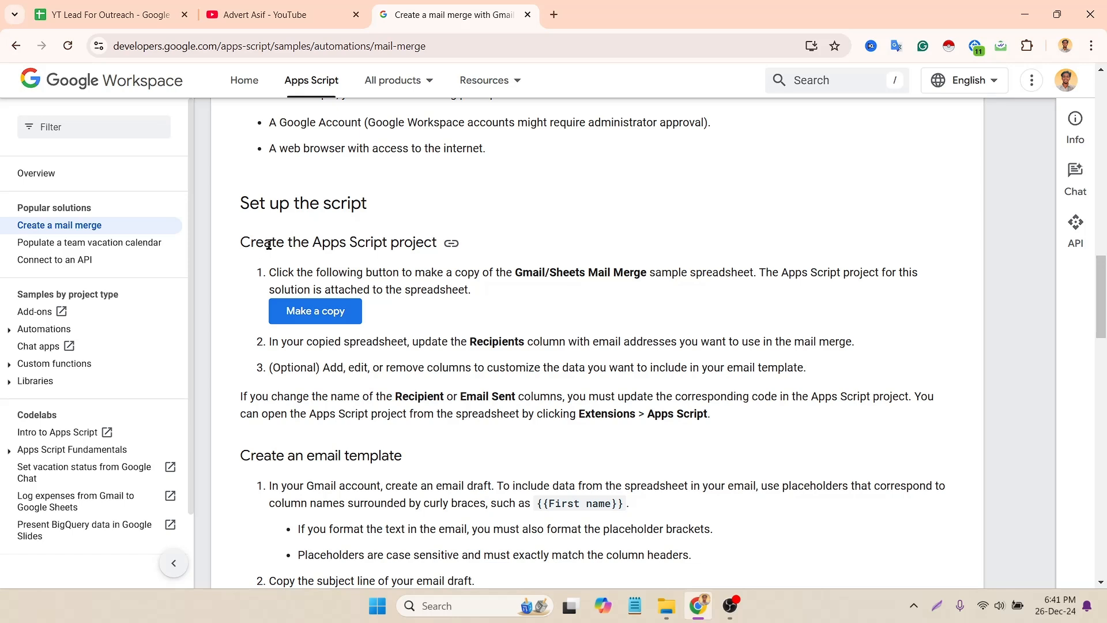
pyautogui.click(304, 312)
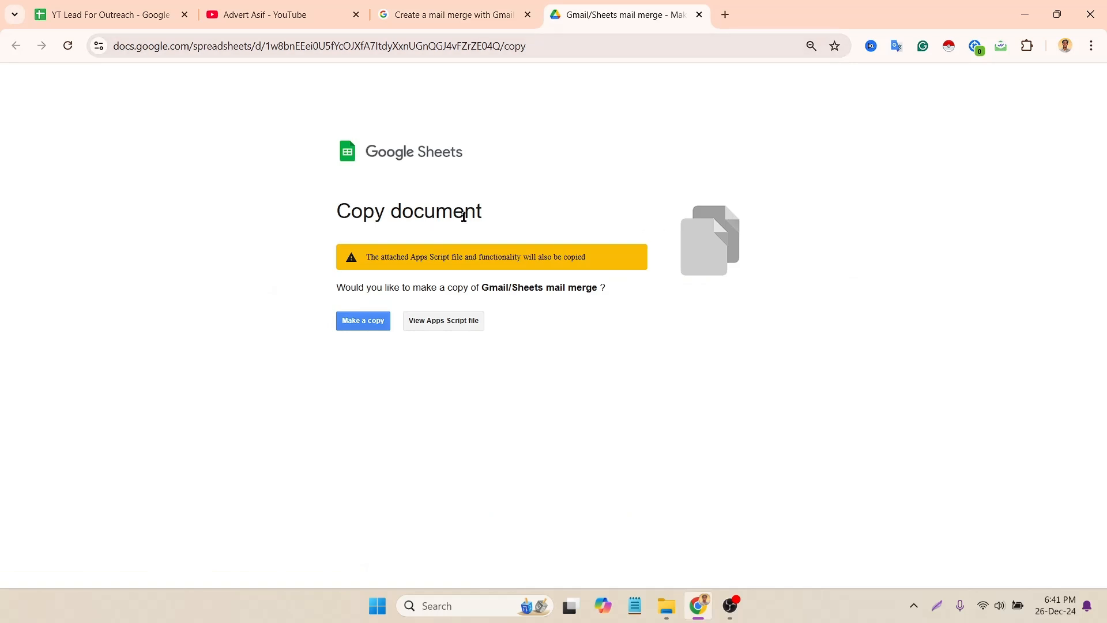
pyautogui.click(367, 325)
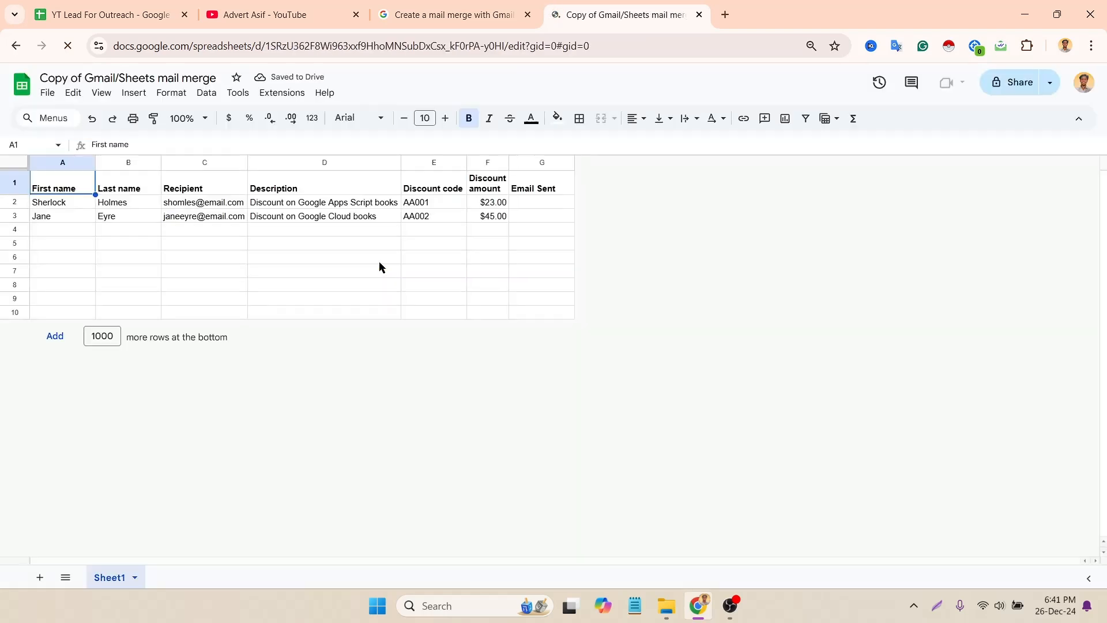
# Examine the Recipient and Email Sent column headers in the copied mail merge spreadsheet
pyautogui.click(430, 247)
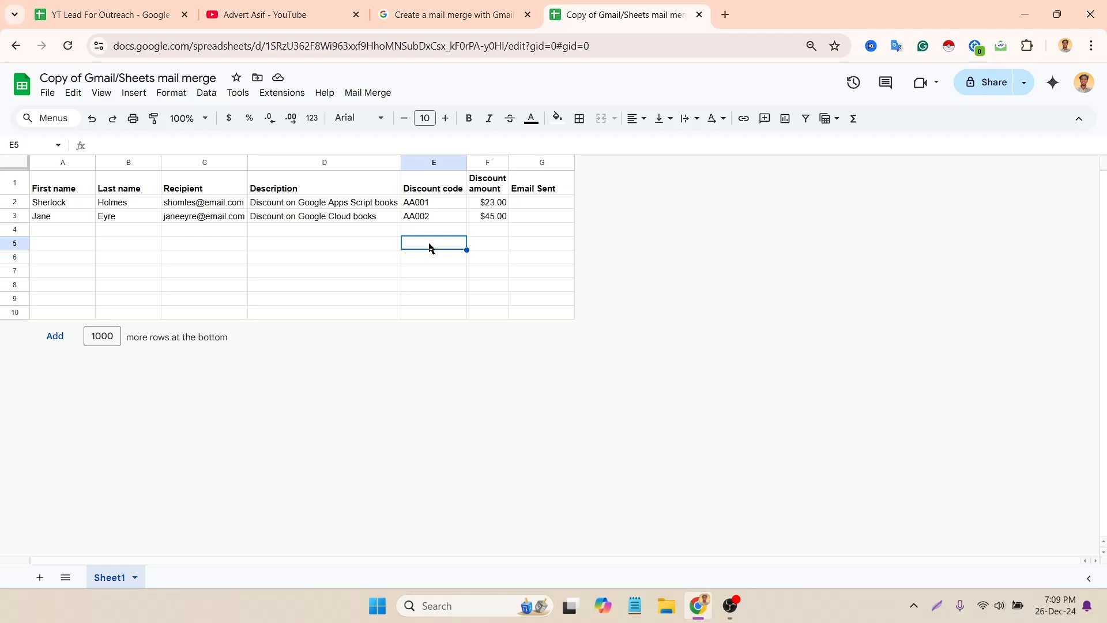
pyautogui.click(212, 191)
pyautogui.click(507, 243)
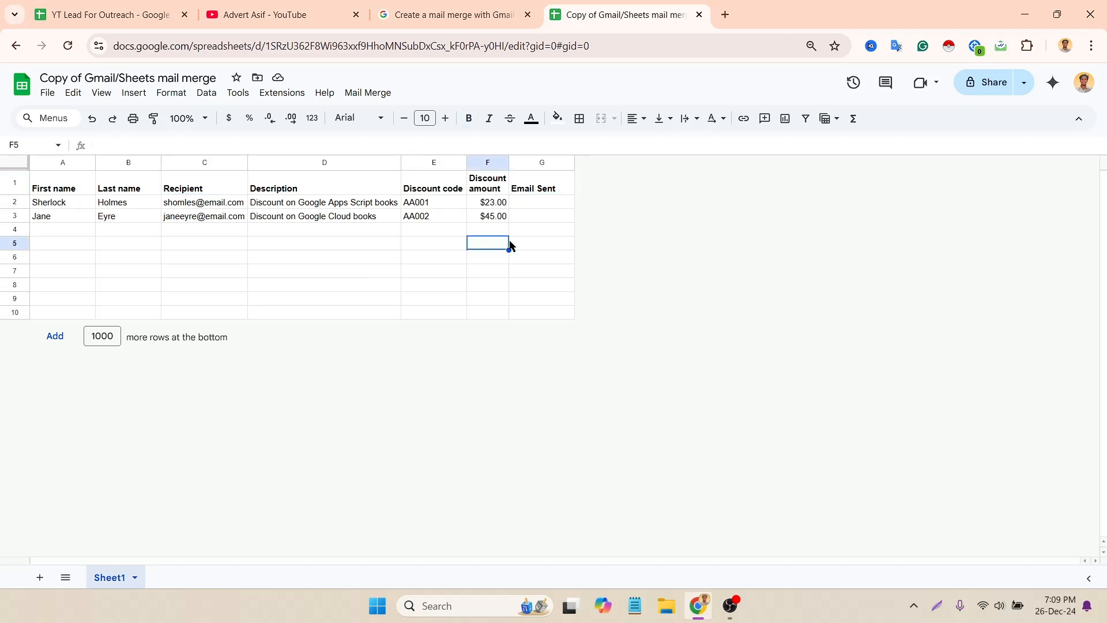
pyautogui.click(231, 191)
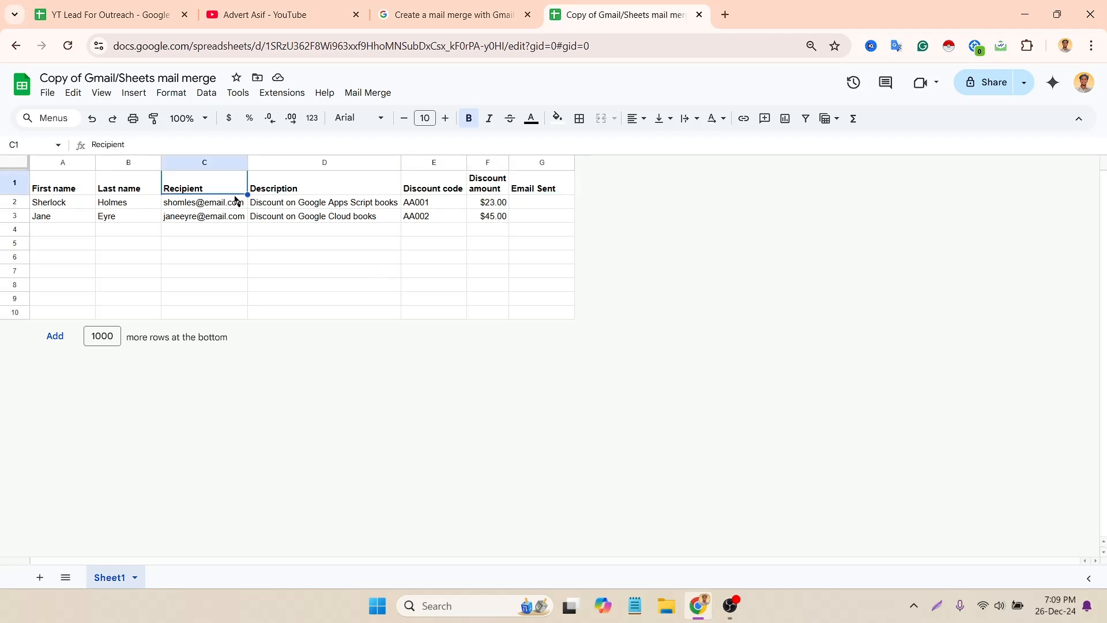
pyautogui.click(547, 193)
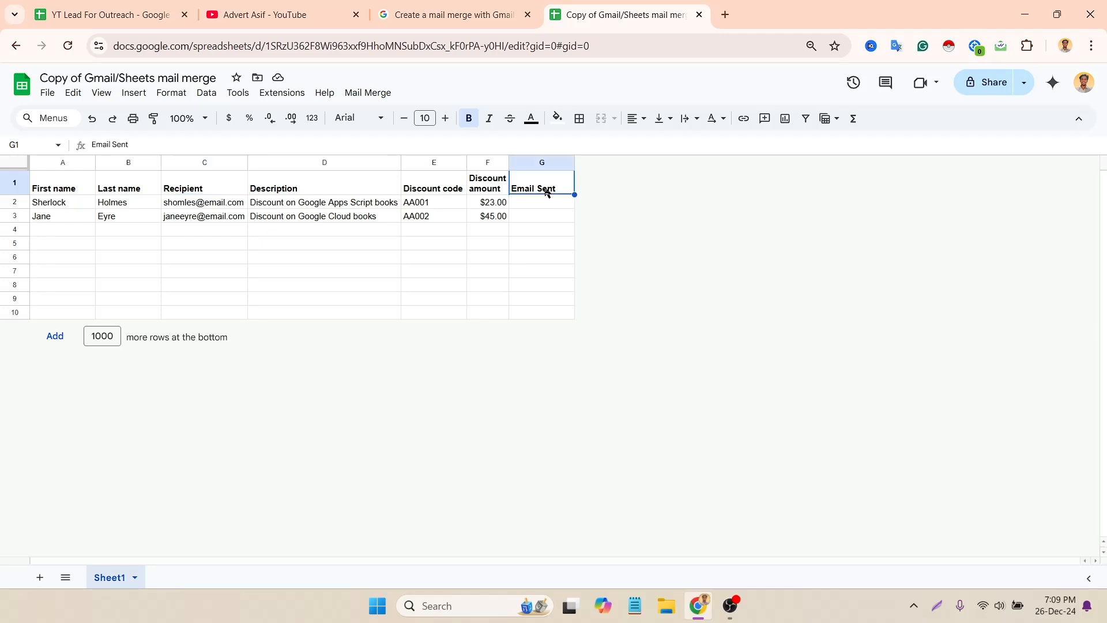
pyautogui.click(397, 258)
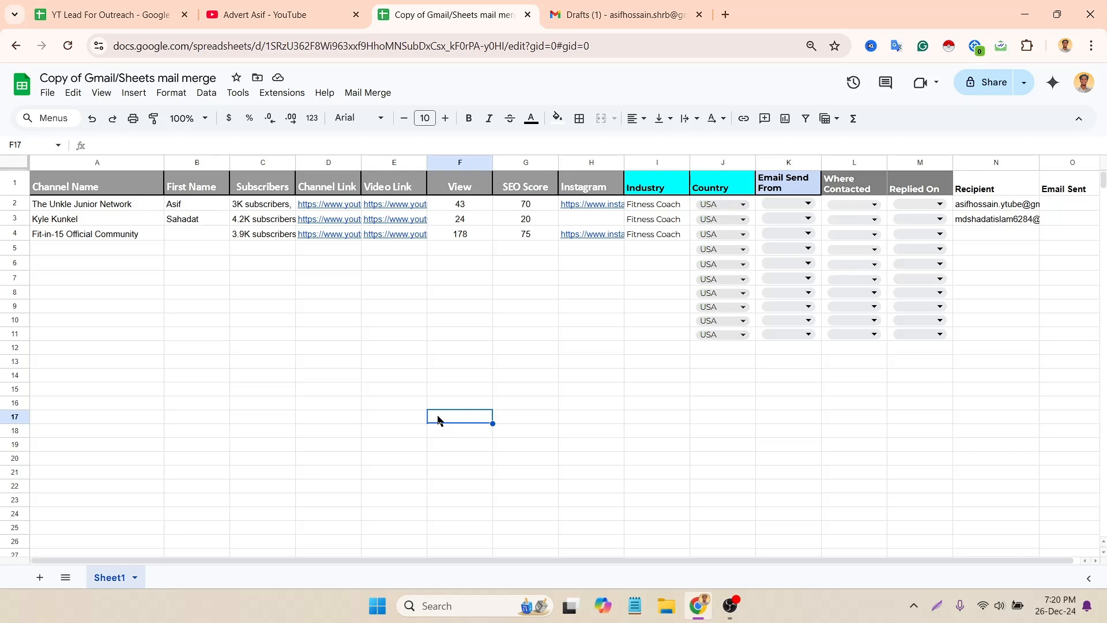
pyautogui.click(598, 291)
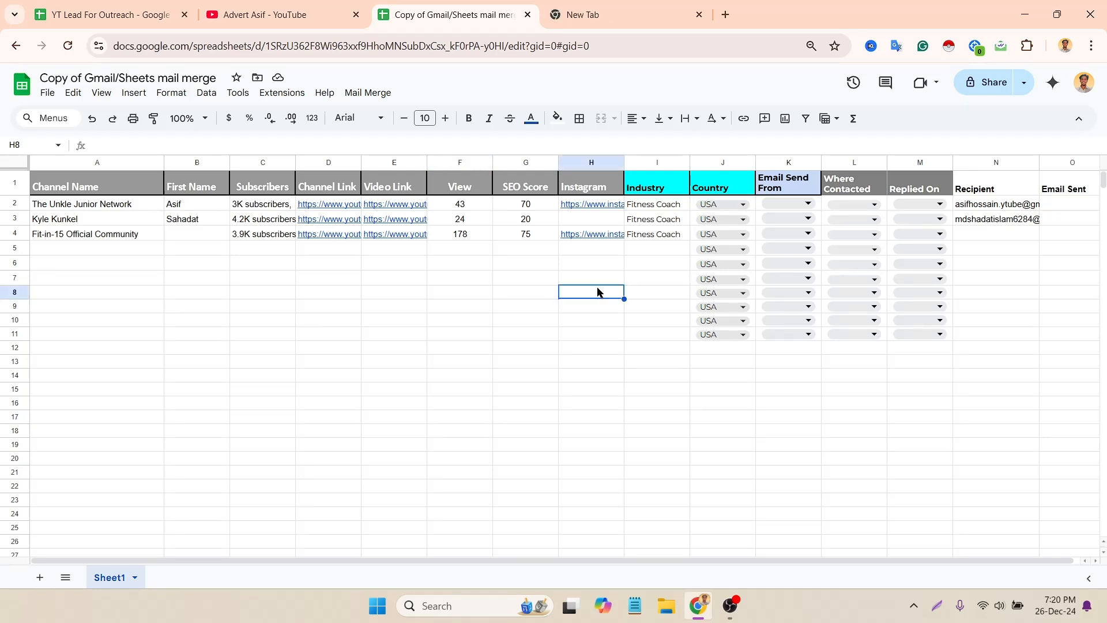
# Switch to Gmail, open the draft "Let's grow {{Channel Name}} YouTube Channel" and expand it to full screen
pyautogui.click(643, 6)
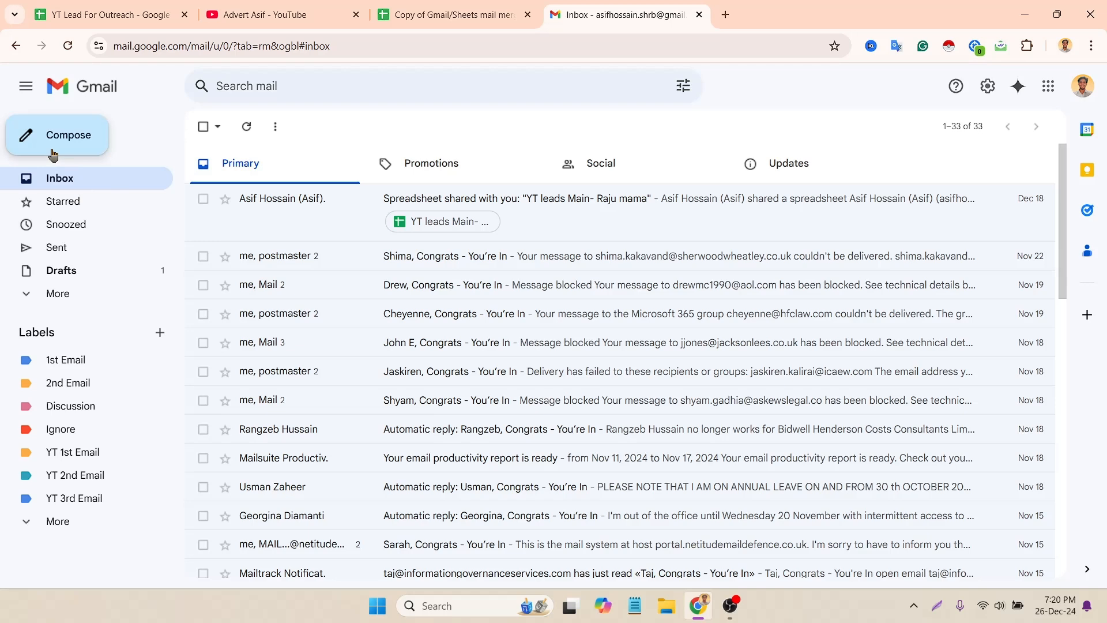
pyautogui.click(88, 270)
pyautogui.click(370, 208)
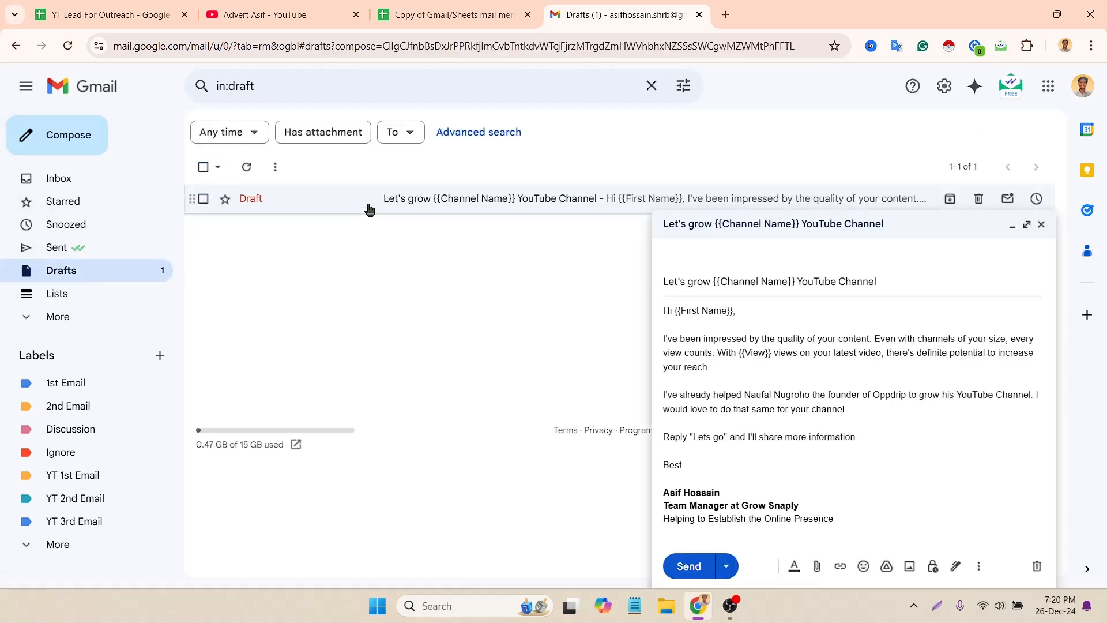
pyautogui.click(1029, 207)
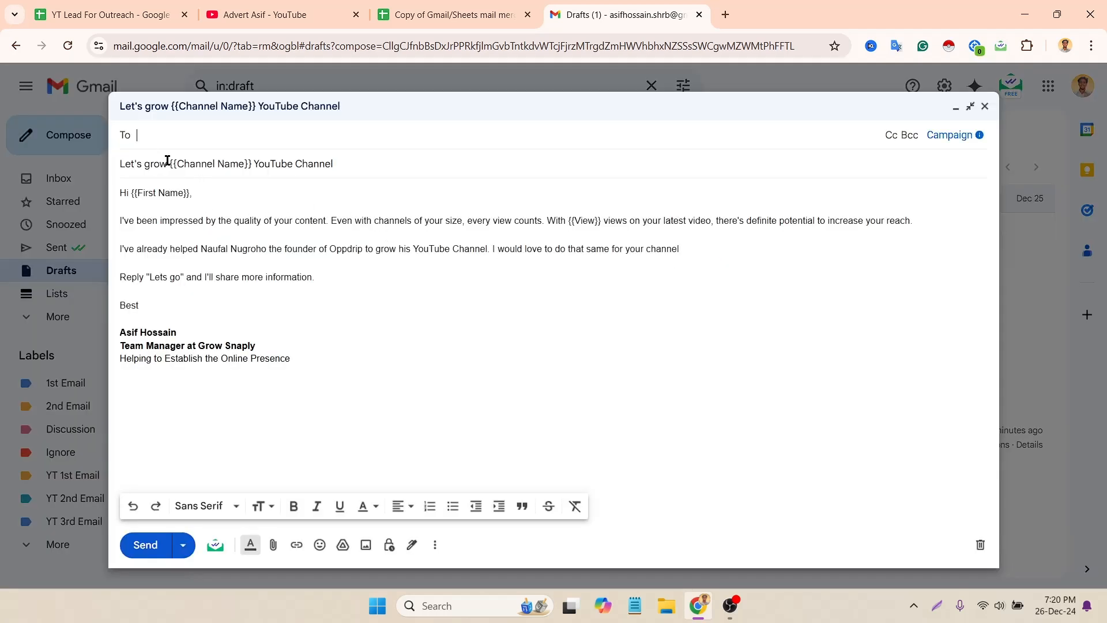
# Compare the {{Channel Name}} placeholder in the draft's subject line with the spreadsheet's column headers
pyautogui.moveTo(170, 164); pyautogui.dragTo(252, 158)
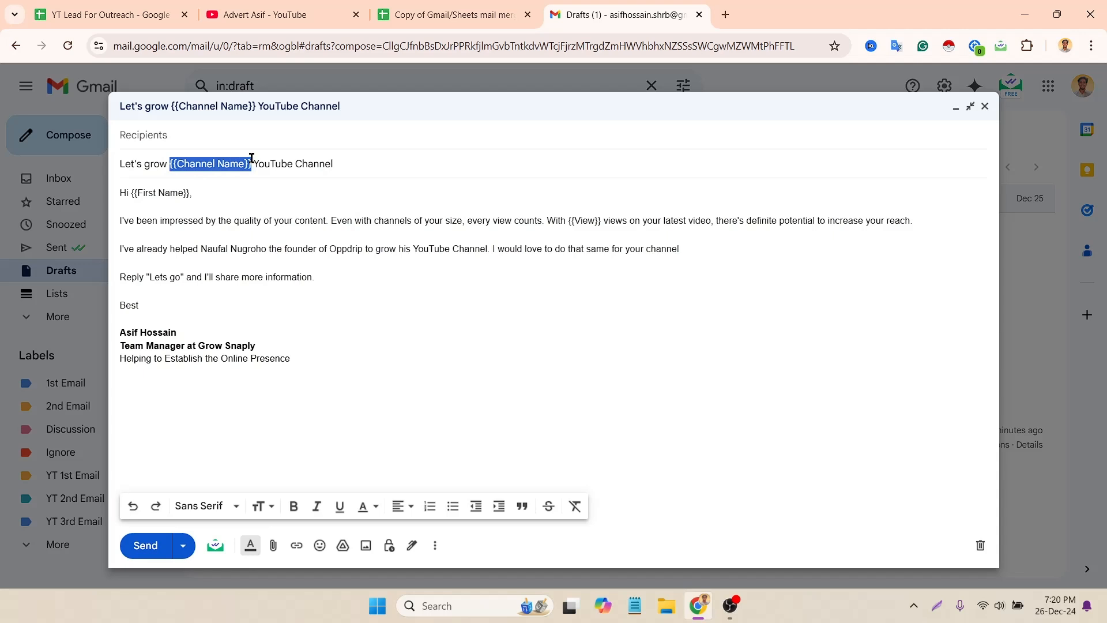
pyautogui.click(208, 168)
pyautogui.click(293, 201)
pyautogui.click(449, 5)
pyautogui.click(1012, 180)
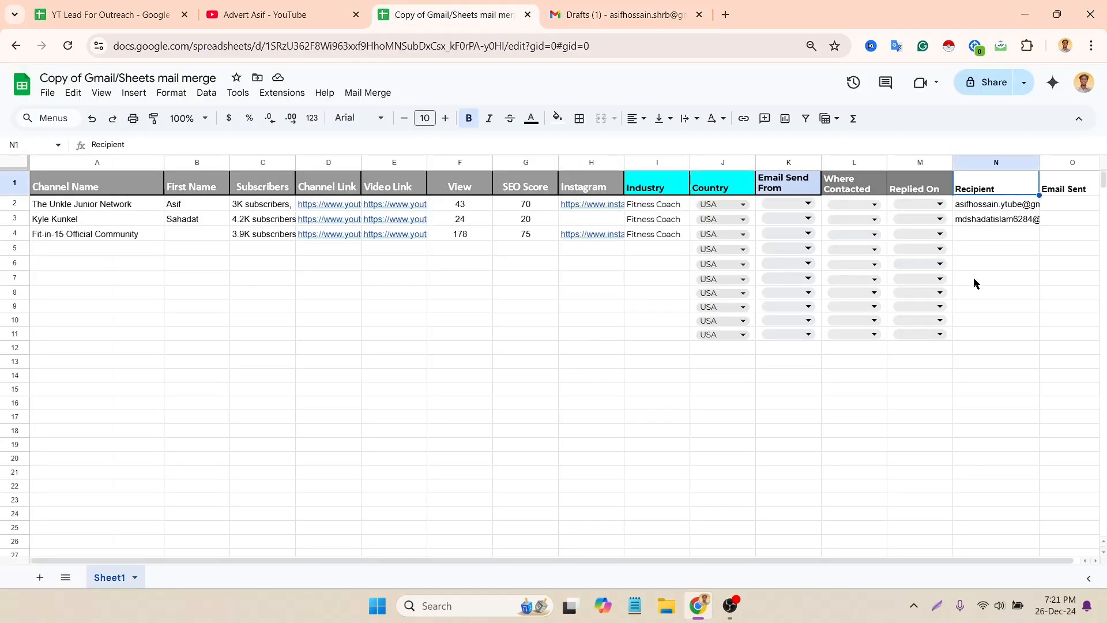
pyautogui.click(397, 320)
pyautogui.click(558, 7)
pyautogui.moveTo(173, 164); pyautogui.dragTo(254, 164)
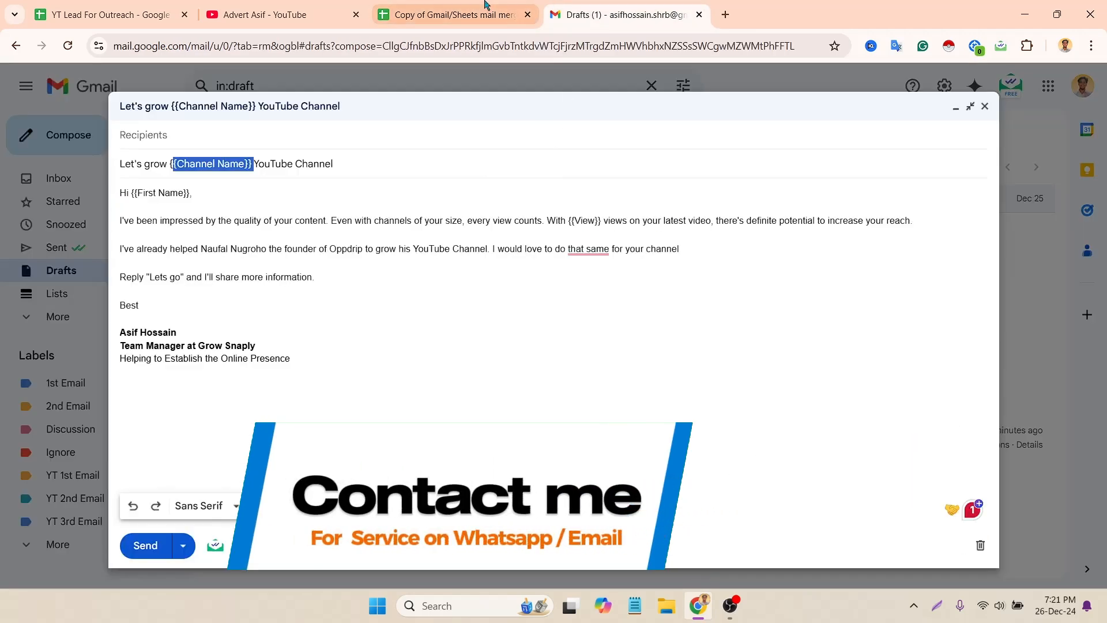
pyautogui.click(450, 15)
pyautogui.click(562, 14)
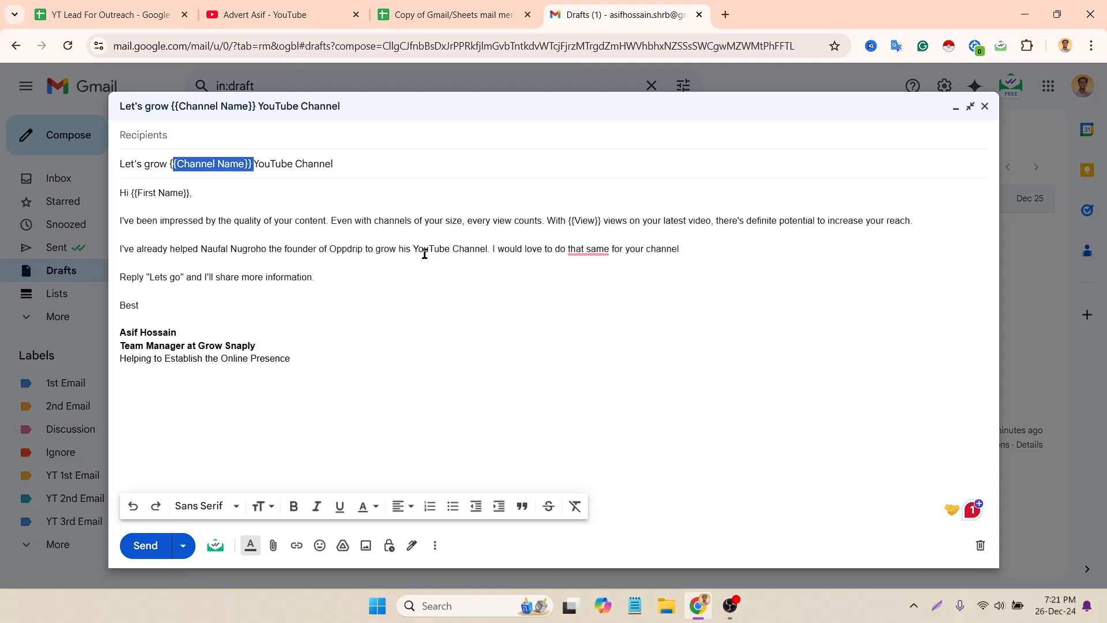
# Examine the {{First Name}} placeholder in the draft's greeting and return to the mail merge spreadsheet
pyautogui.moveTo(131, 193); pyautogui.dragTo(193, 190)
pyautogui.click(132, 193)
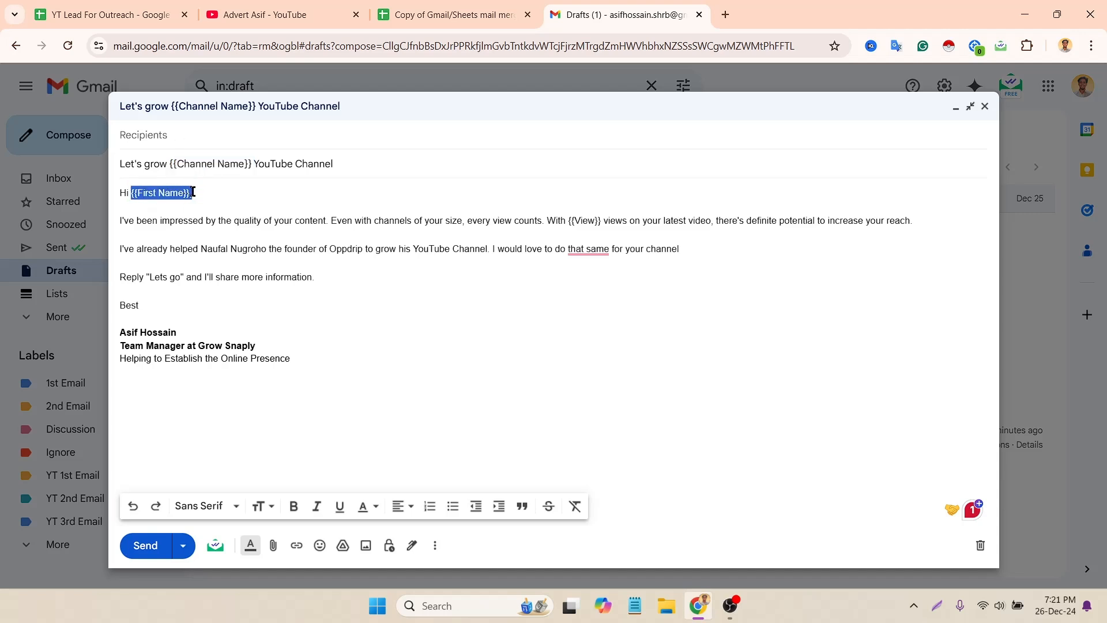
pyautogui.click(158, 192)
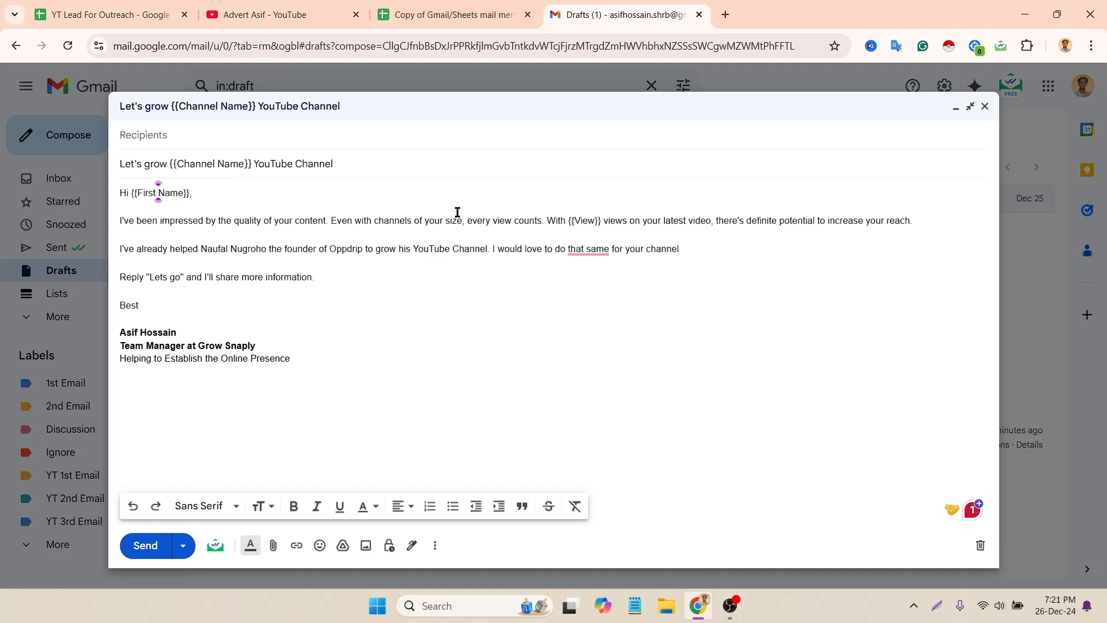
pyautogui.click(458, 12)
pyautogui.click(404, 307)
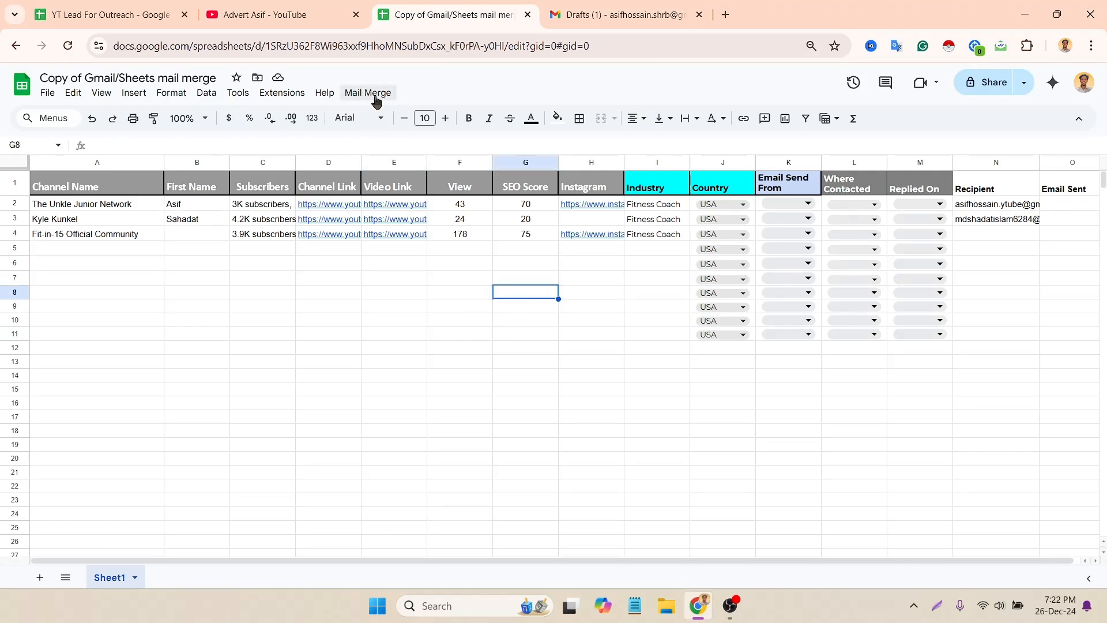
# Run the Mail Merge Send Emails command and authorize the unverified Gmail/Sheets mail merge script to access the Google account
pyautogui.click(376, 94)
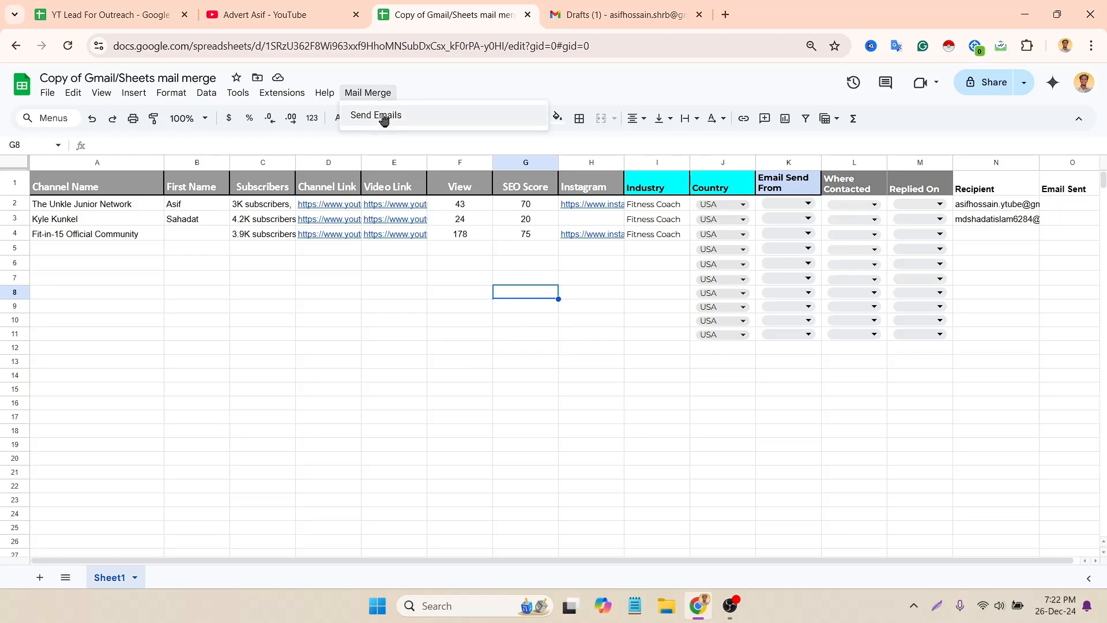
pyautogui.click(383, 118)
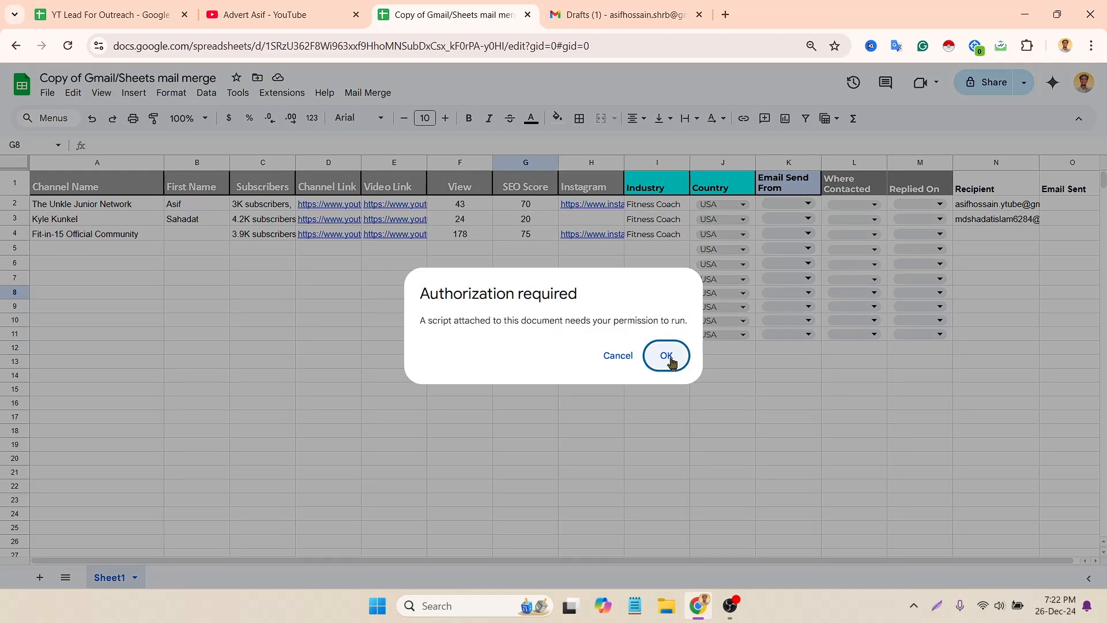
pyautogui.click(668, 356)
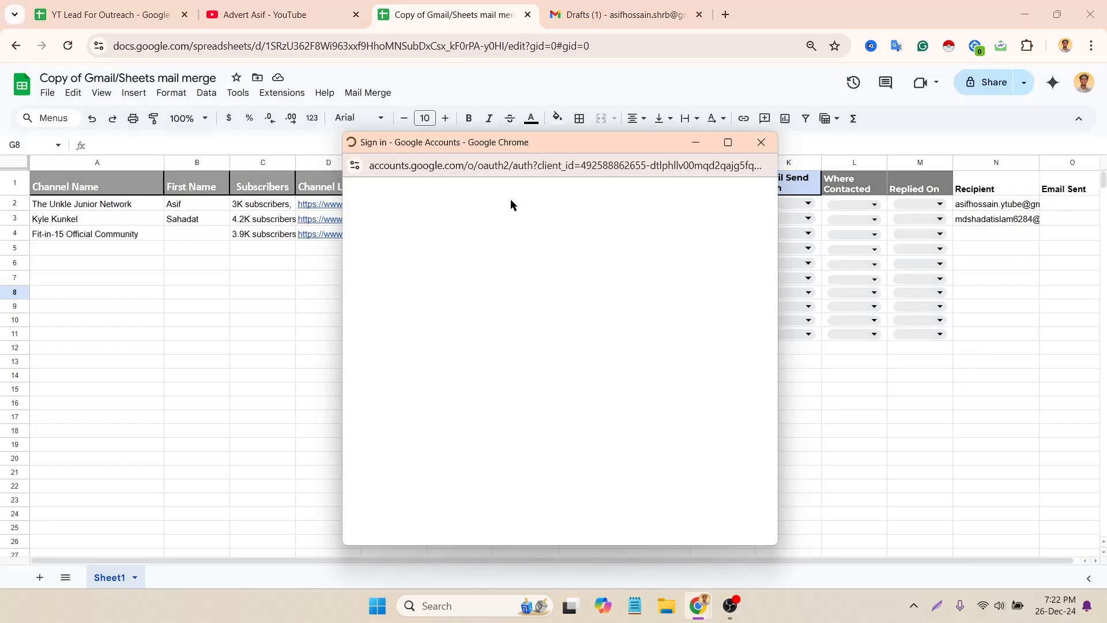
pyautogui.click(627, 274)
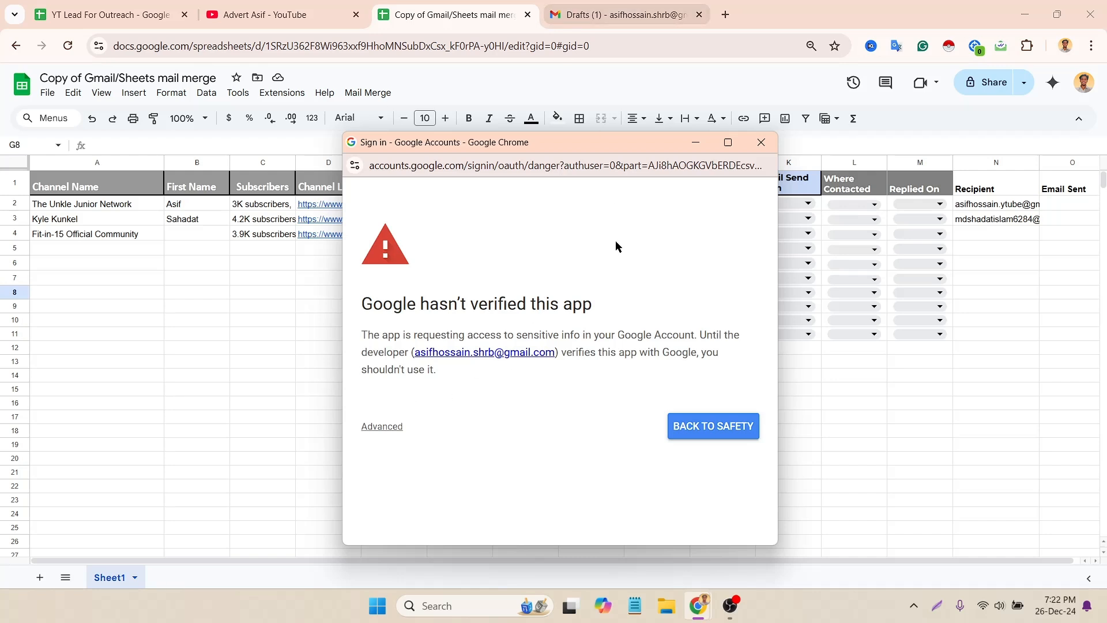
pyautogui.click(383, 426)
pyautogui.scroll(-1, 390, 424)
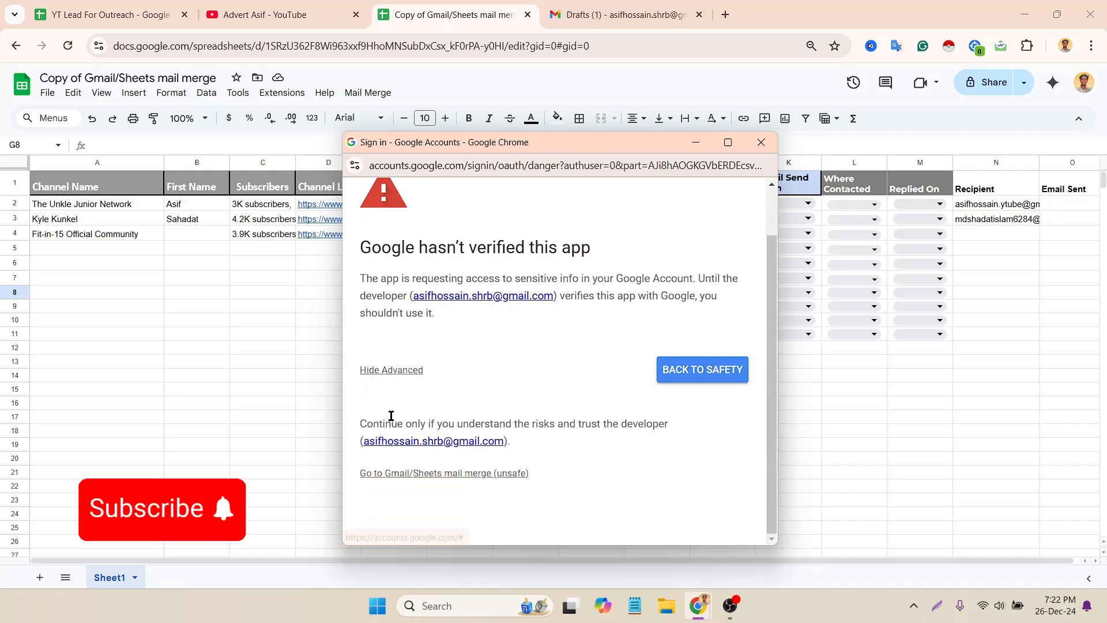
pyautogui.click(411, 474)
pyautogui.scroll(-8, 635, 315)
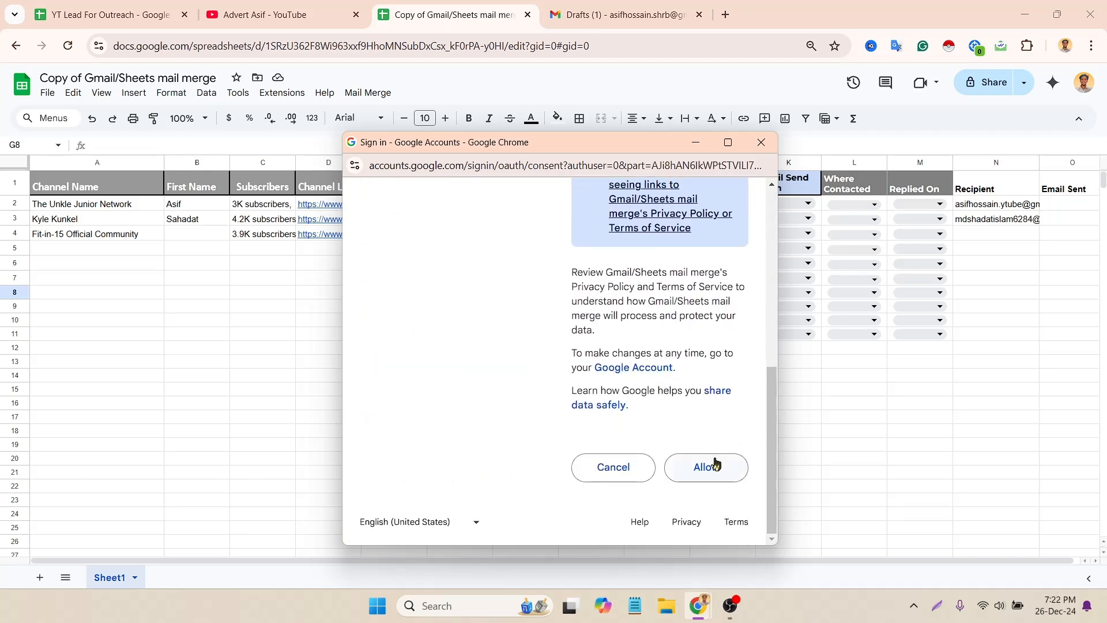
pyautogui.click(715, 464)
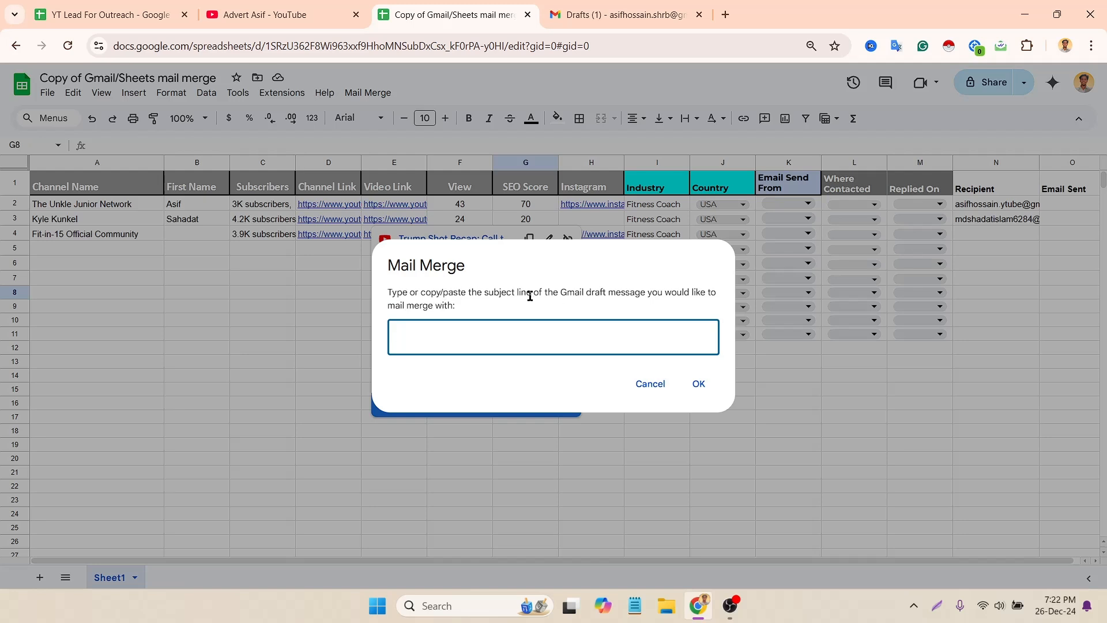
pyautogui.click(582, 5)
pyautogui.doubleClick(269, 163)
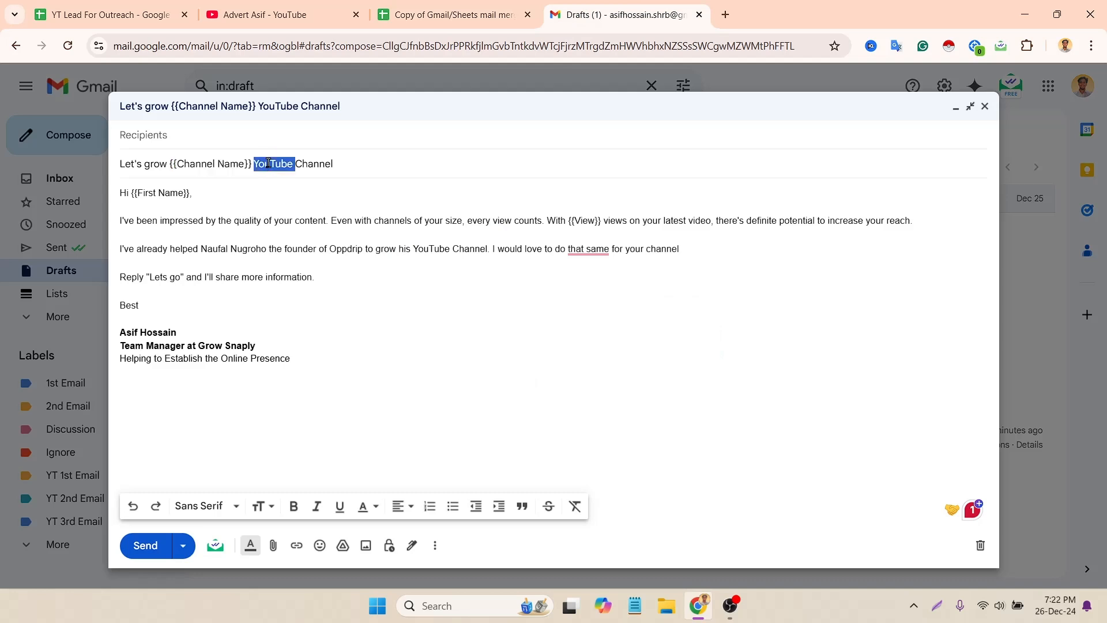
pyautogui.tripleClick(269, 163)
pyautogui.hotkey('ctrl', 'c')
pyautogui.click(453, 15)
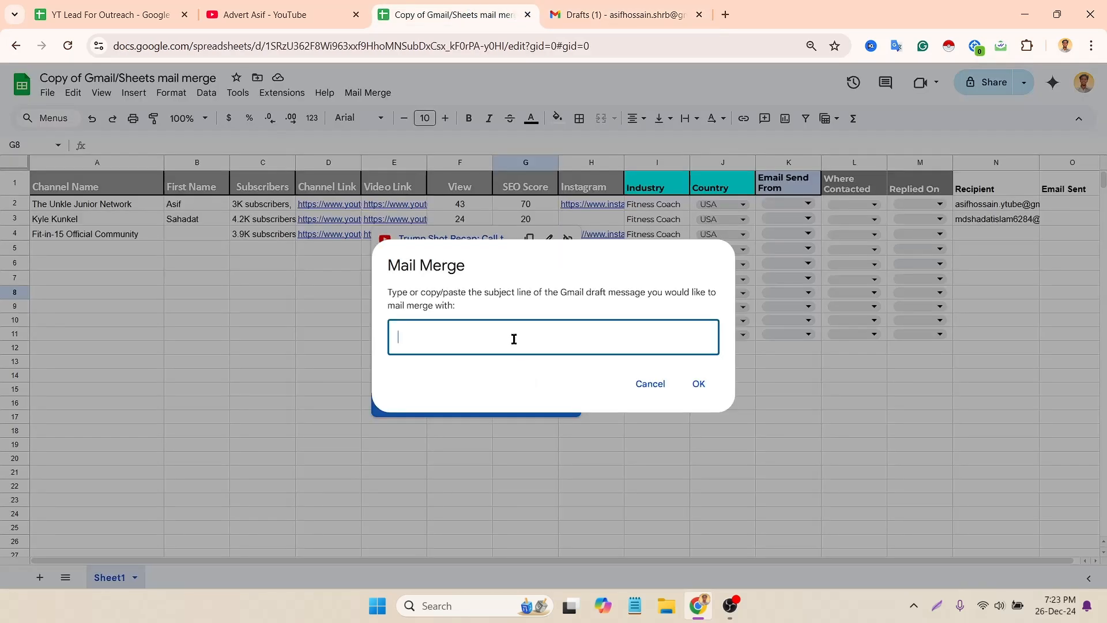
pyautogui.hotkey('ctrl', 'v')
pyautogui.moveTo(454, 337); pyautogui.dragTo(533, 337)
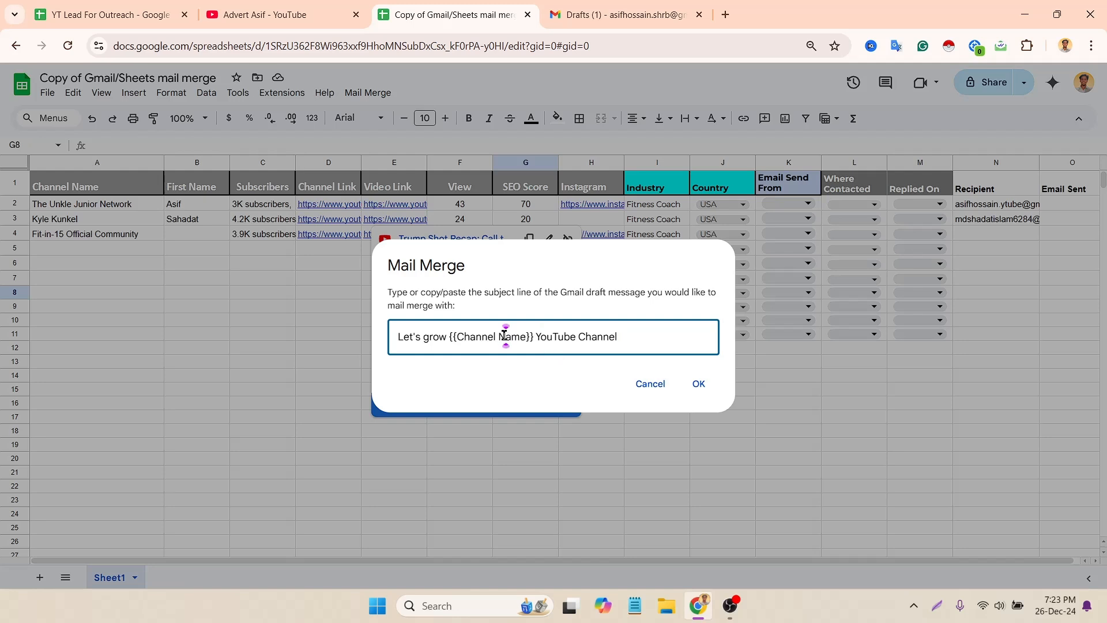
pyautogui.moveTo(507, 337); pyautogui.dragTo(498, 337)
pyautogui.click(582, 13)
pyautogui.click(163, 139)
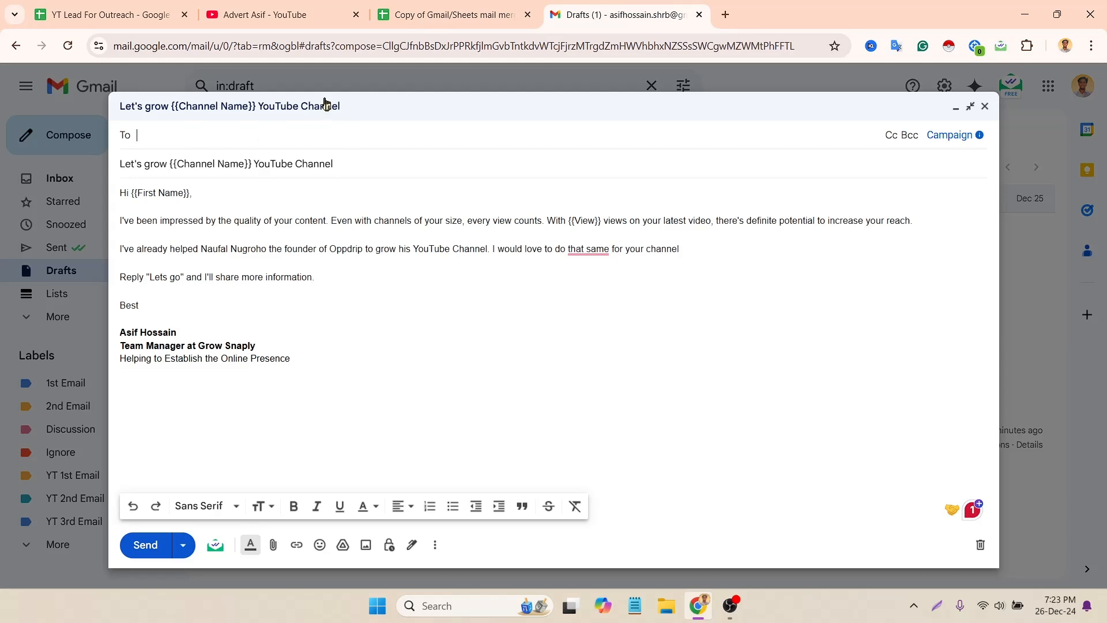
pyautogui.click(450, 13)
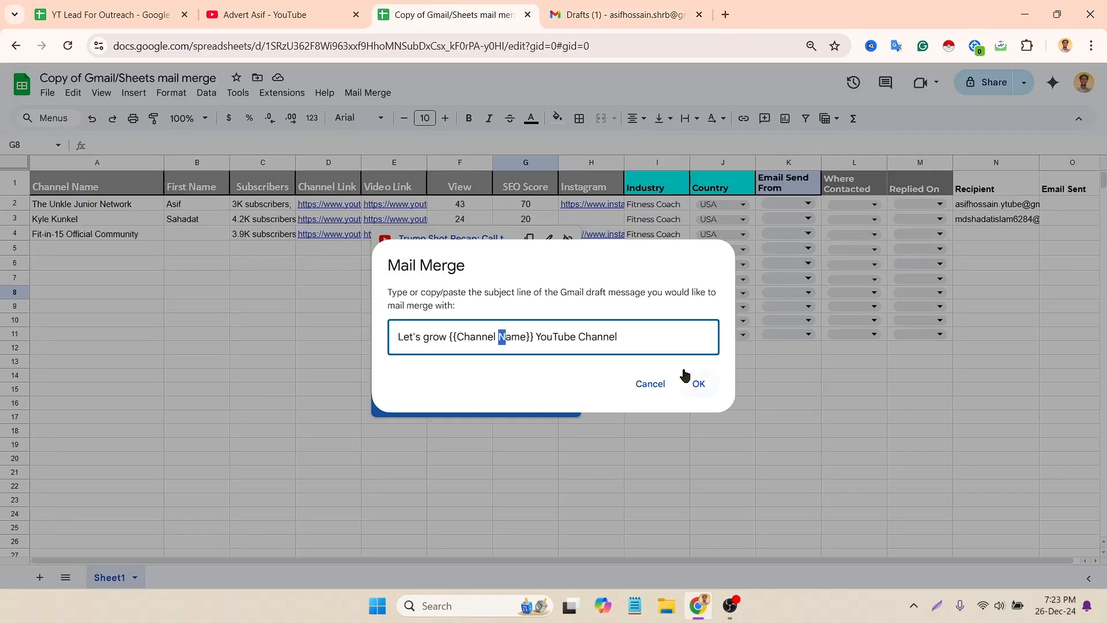
pyautogui.click(658, 385)
# Address the Gmail draft to {{Recipient}}, using the spreadsheet's Recipient column header as the placeholder, and return to the mail merge spreadsheet
pyautogui.click(989, 294)
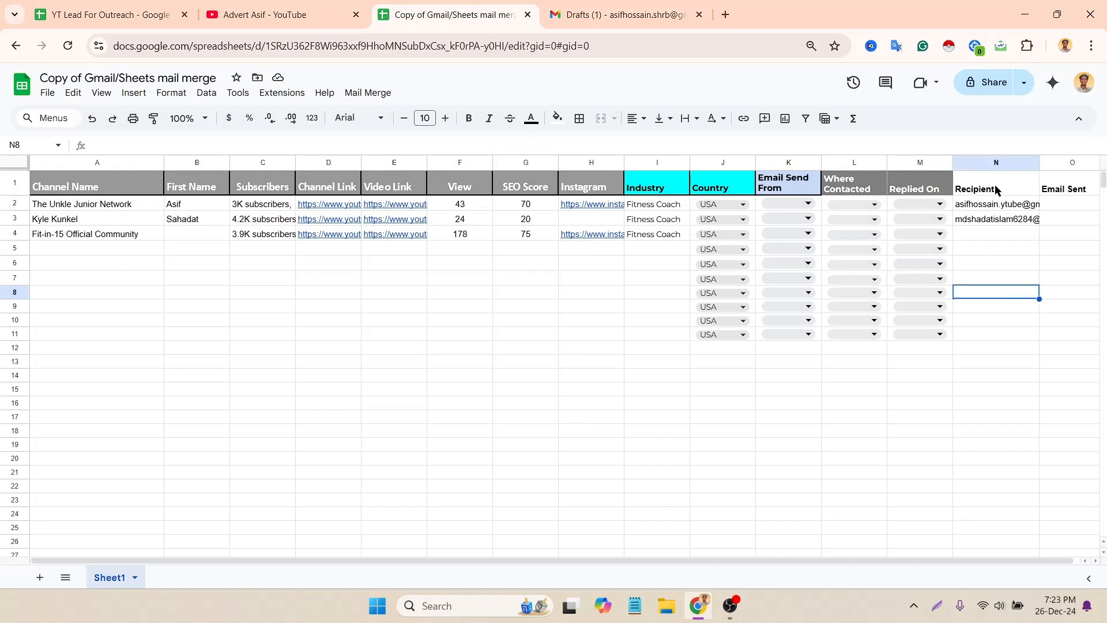
pyautogui.click(996, 190)
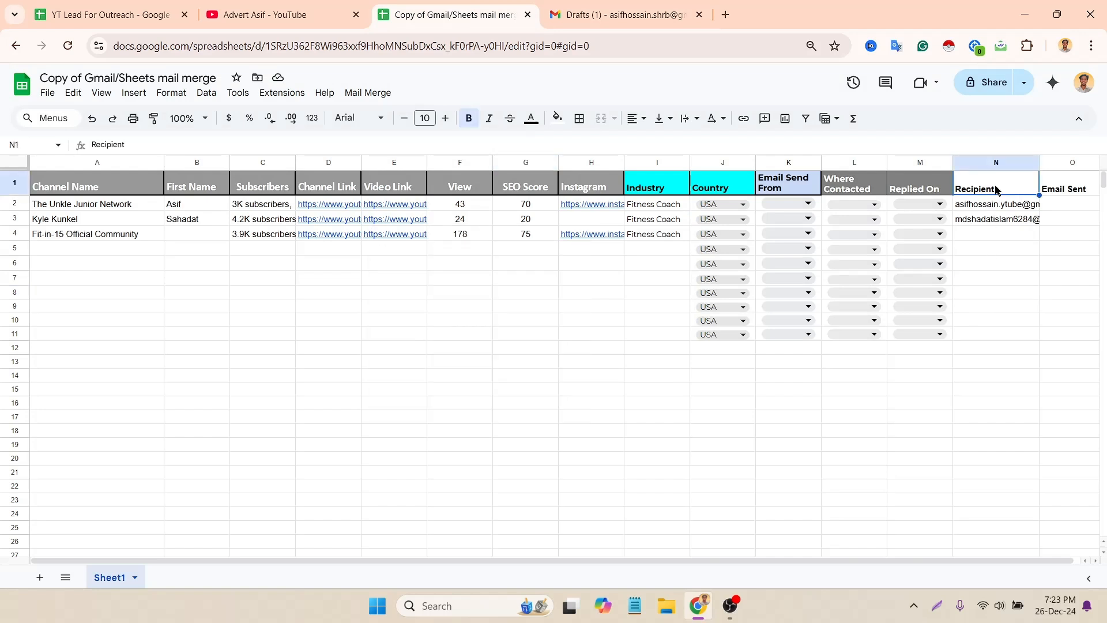
pyautogui.click(625, 5)
pyautogui.write('{{')
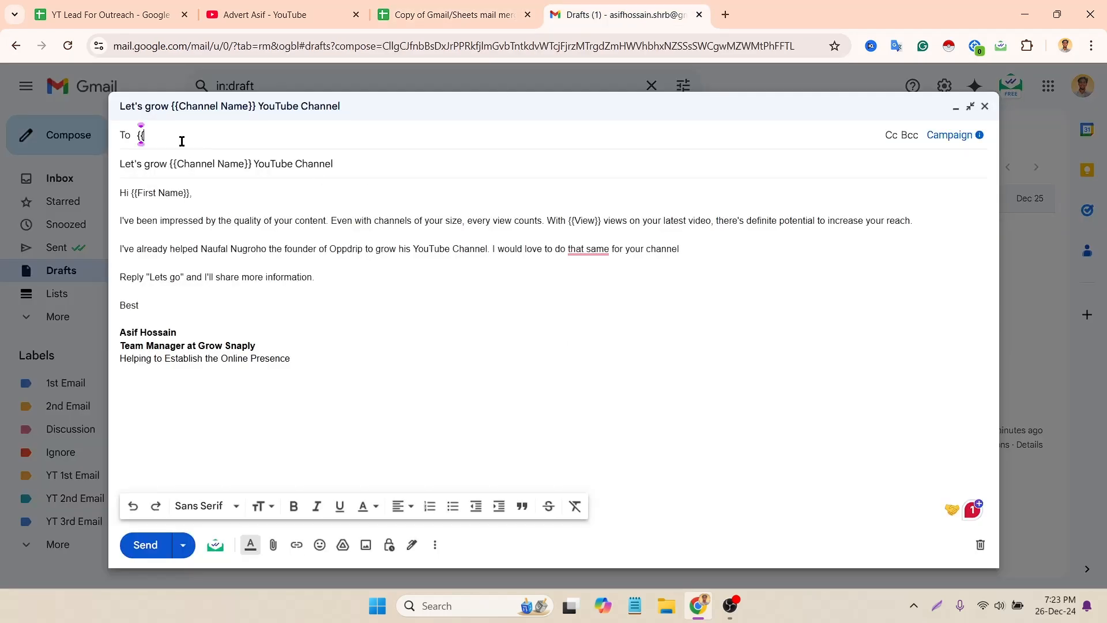
pyautogui.write('Recipient}}')
pyautogui.click(450, 14)
pyautogui.click(528, 280)
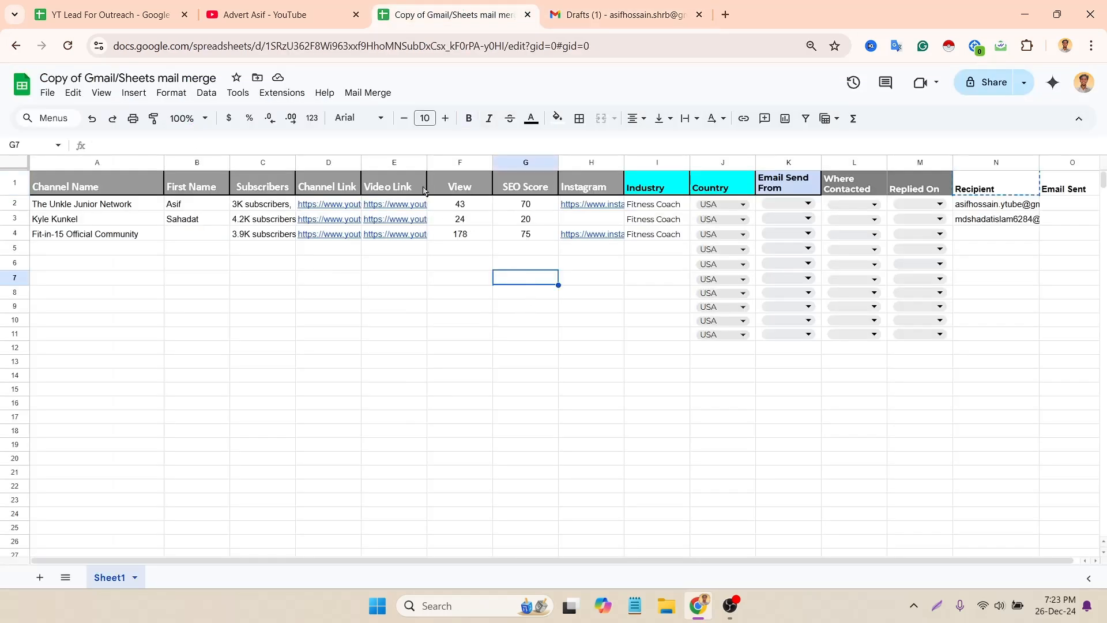
# Run Mail Merge Send Emails with the subject line copied from the Gmail draft, "Let's grow {{Channel Name}} YouTube Channel"
pyautogui.click(383, 95)
pyautogui.click(397, 118)
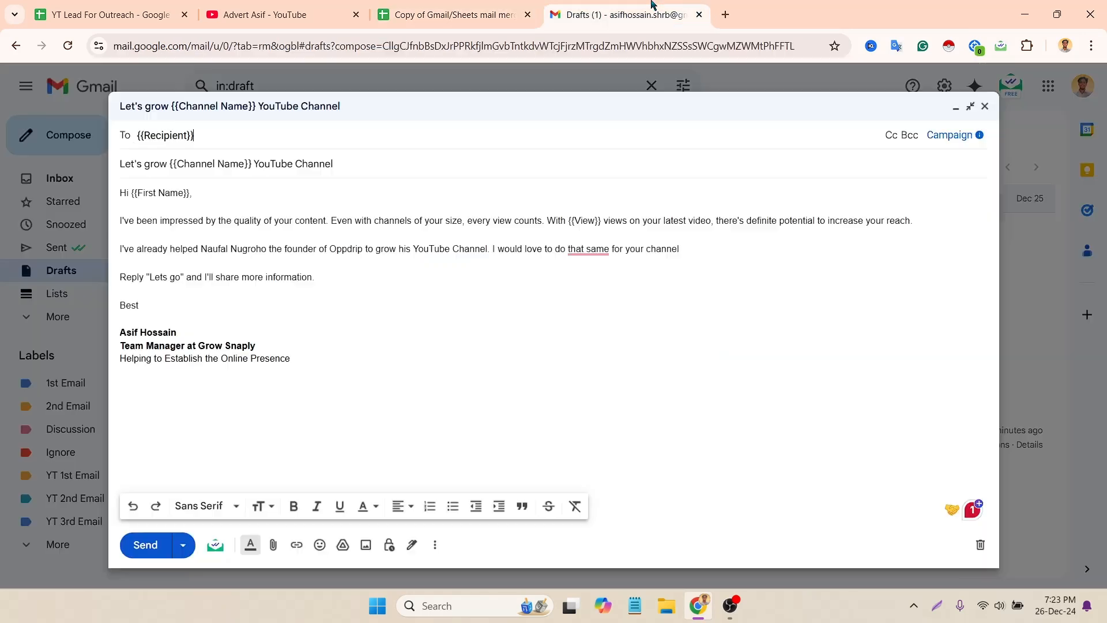
pyautogui.click(652, 13)
pyautogui.tripleClick(376, 166)
pyautogui.hotkey('ctrl', 'c')
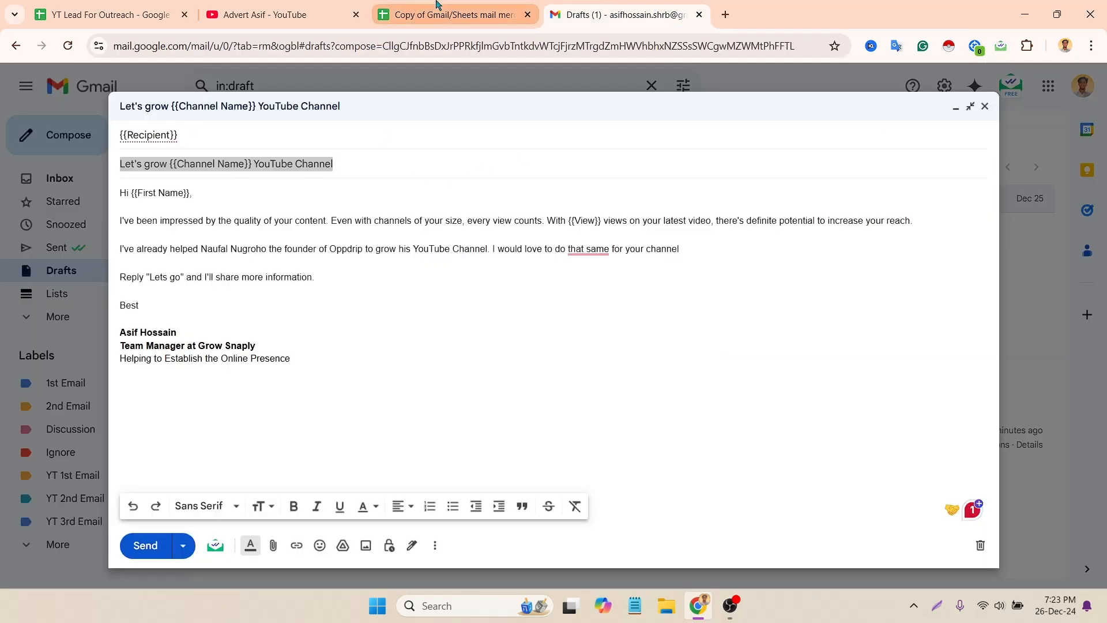
pyautogui.click(445, 14)
pyautogui.hotkey('ctrl', 'v')
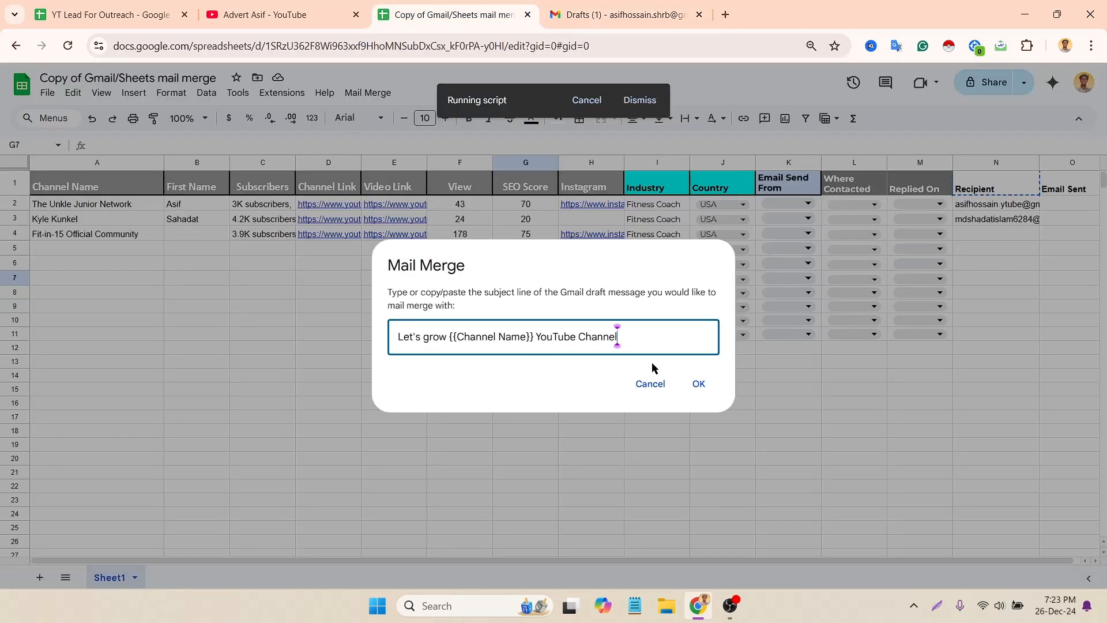
pyautogui.click(698, 384)
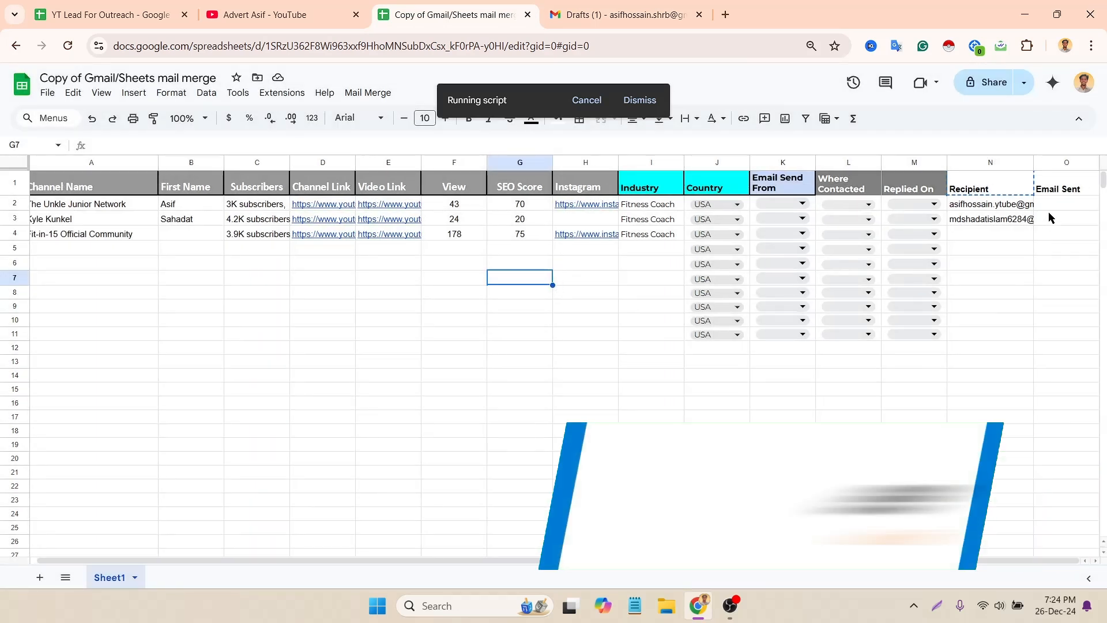
# Widen the Email Sent and Recipient columns to fit their contents and review the sending status of each row
pyautogui.click(1052, 204)
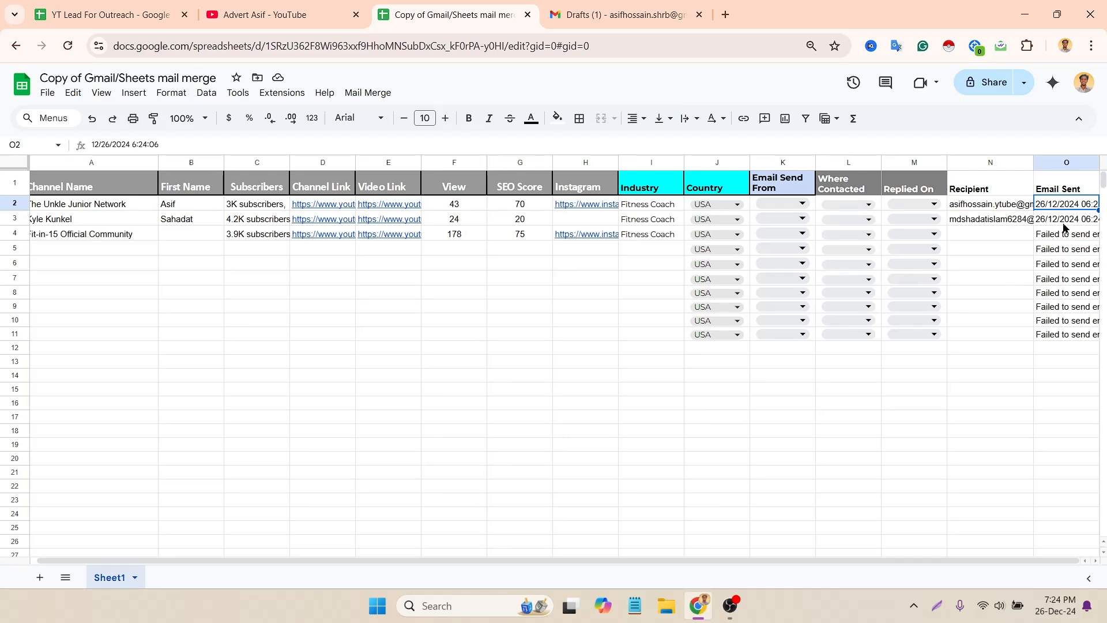
pyautogui.click(980, 204)
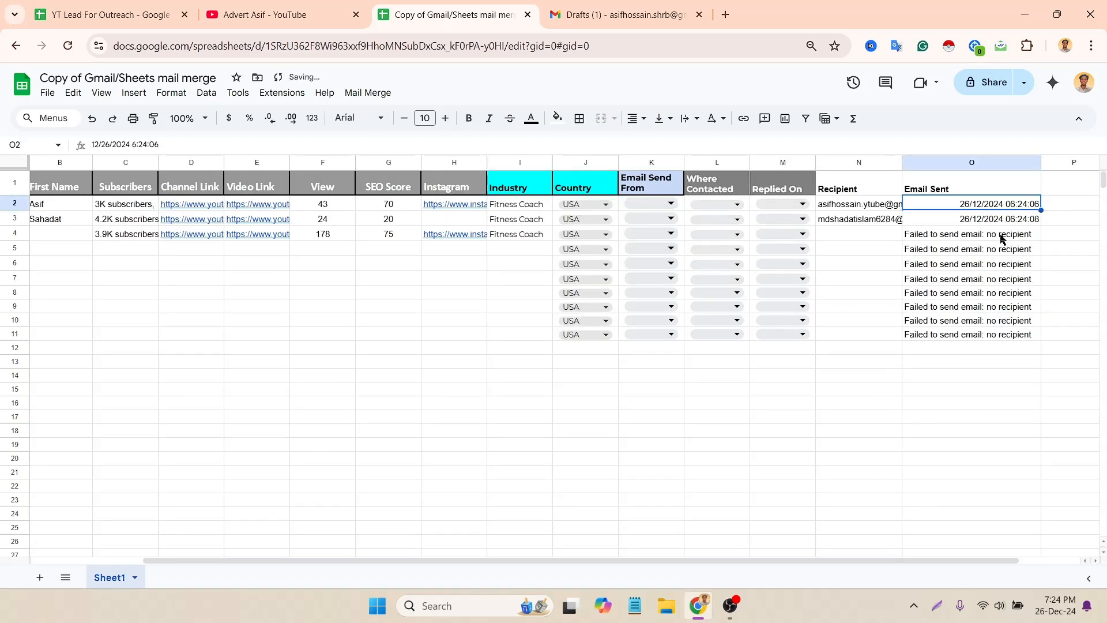
pyautogui.moveTo(980, 234); pyautogui.dragTo(928, 310)
pyautogui.moveTo(148, 349); pyautogui.dragTo(2, 341)
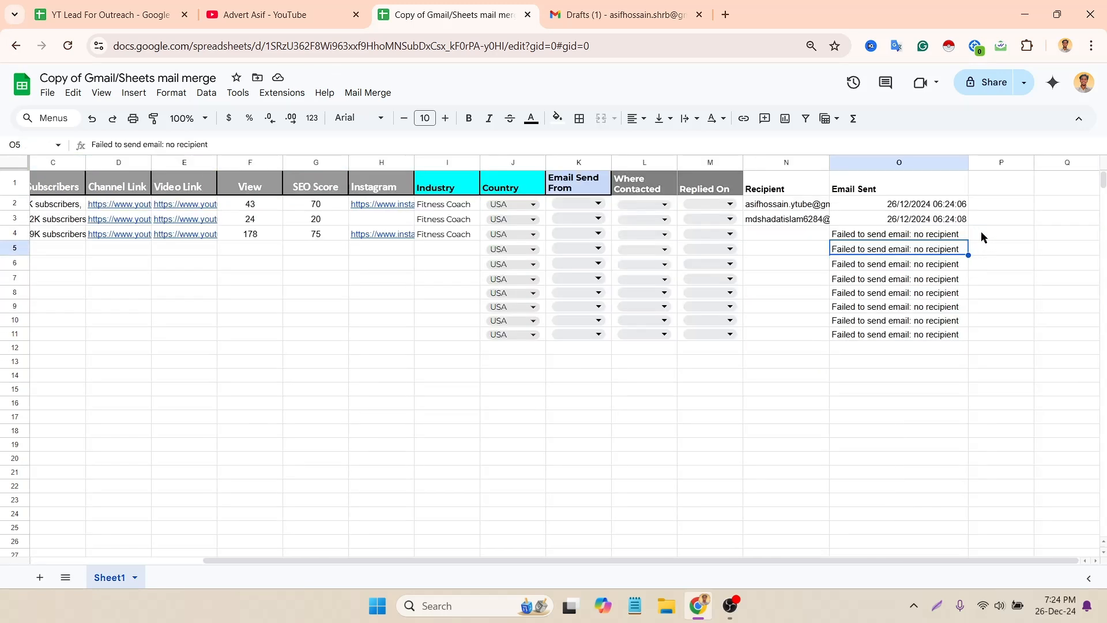
pyautogui.click(960, 234)
pyautogui.click(769, 306)
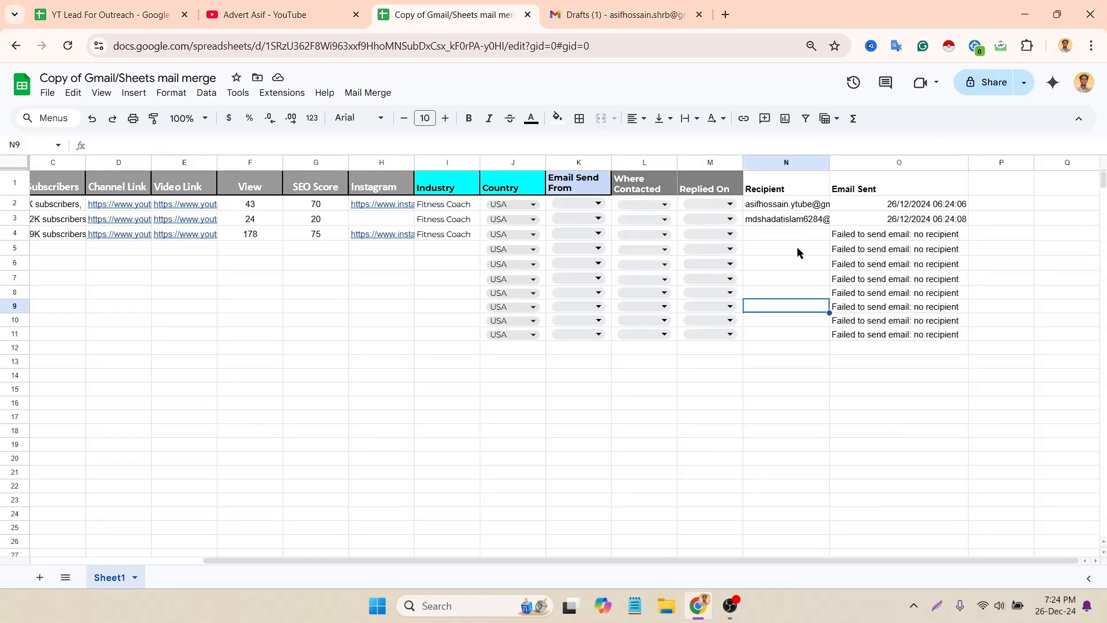
pyautogui.moveTo(835, 158); pyautogui.dragTo(883, 159)
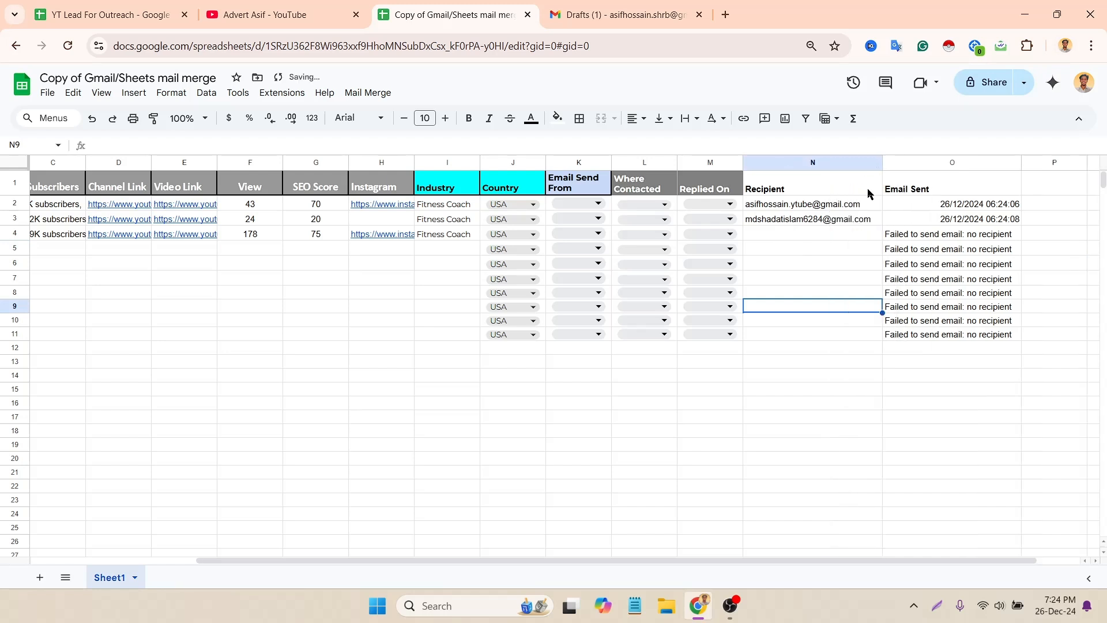
pyautogui.click(800, 209)
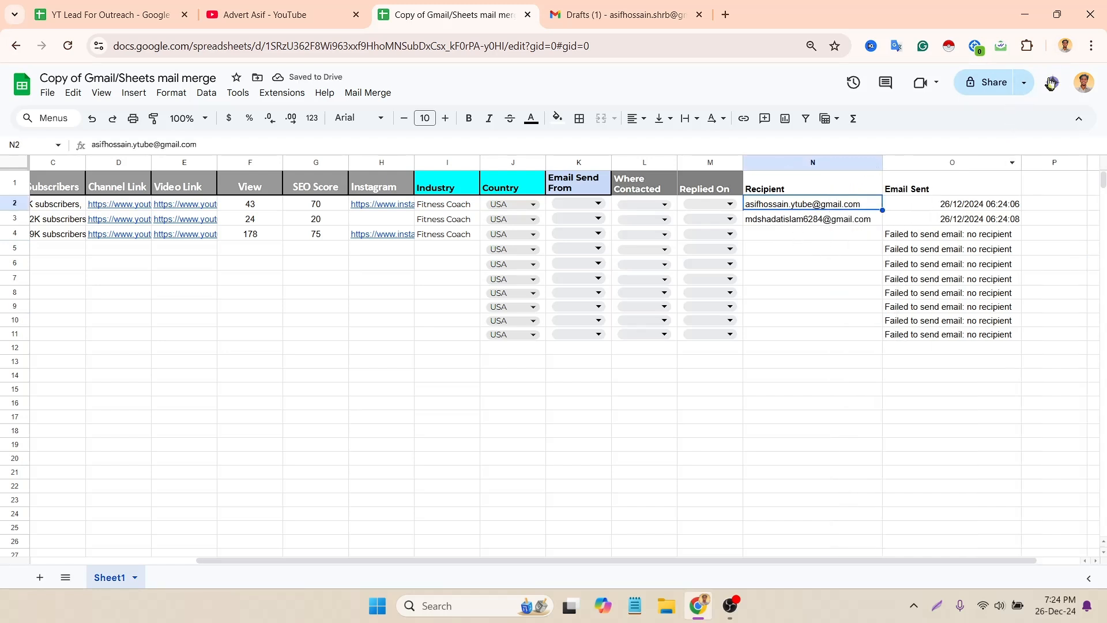
# Switch to the recipient's Chrome profile, go to its Gmail inbox and open the email "Let's grow The Unkle Junior Network YouTube Channel"
pyautogui.click(1065, 49)
pyautogui.click(927, 387)
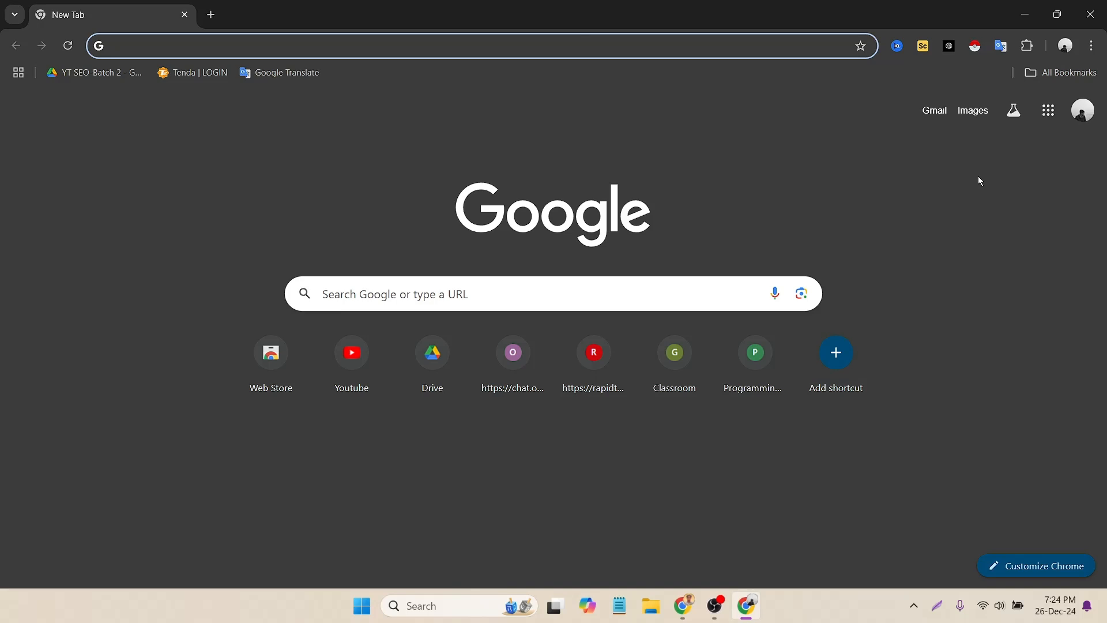
pyautogui.click(945, 115)
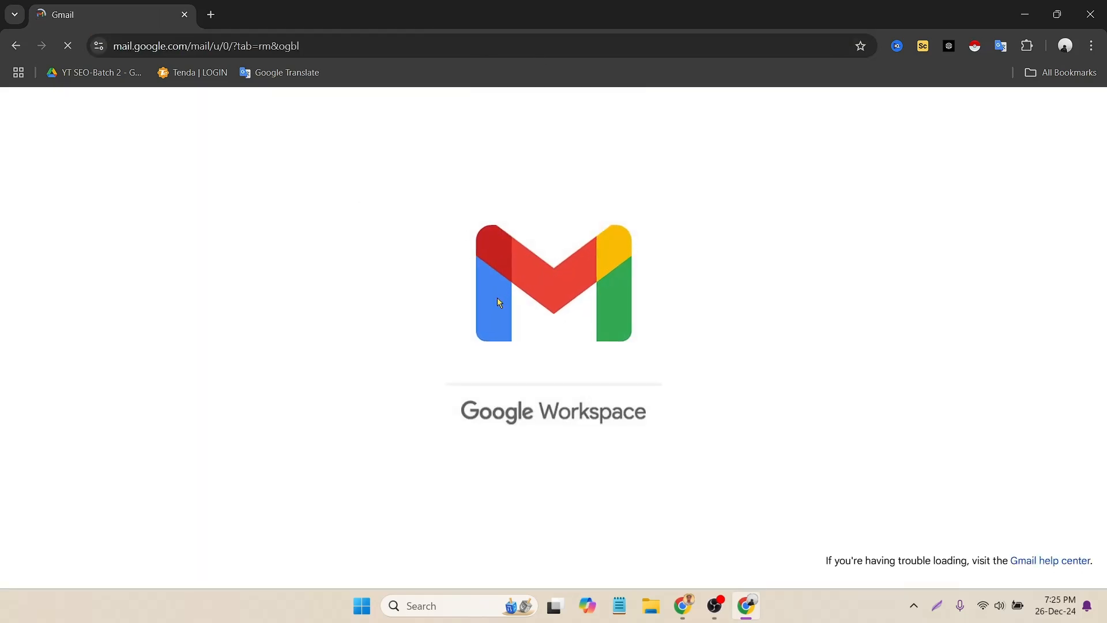
pyautogui.click(304, 228)
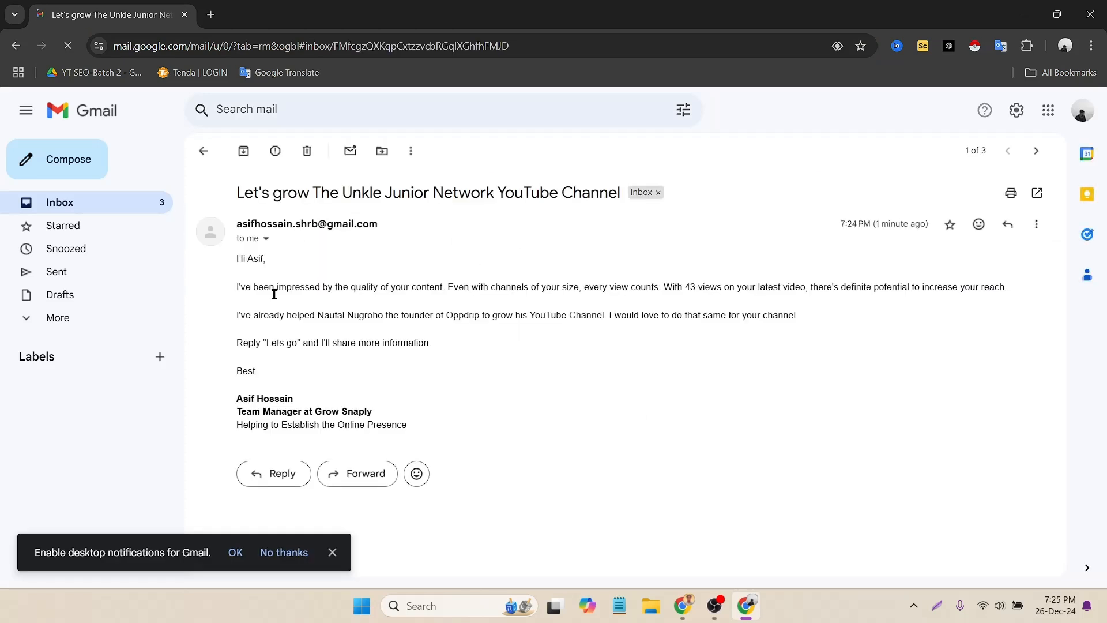
# Examine the merged channel name in the received email's subject, the first name in its greeting and the view count in its body
pyautogui.tripleClick(270, 191)
pyautogui.click(275, 193)
pyautogui.moveTo(312, 192); pyautogui.dragTo(477, 198)
pyautogui.click(496, 265)
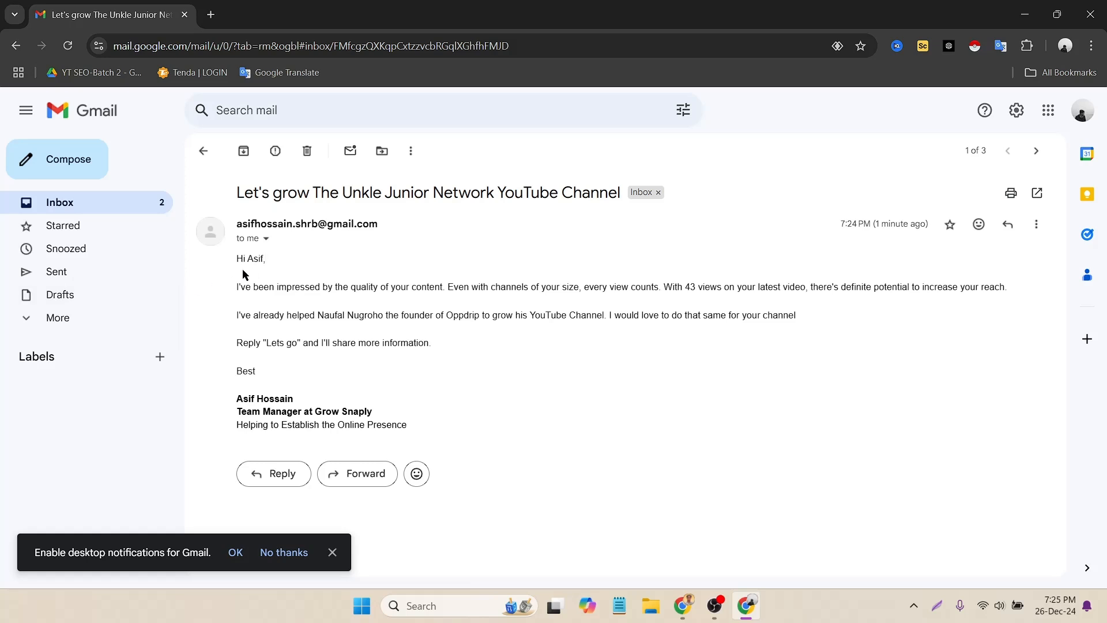
pyautogui.tripleClick(244, 259)
pyautogui.click(267, 281)
pyautogui.moveTo(252, 288); pyautogui.dragTo(688, 288)
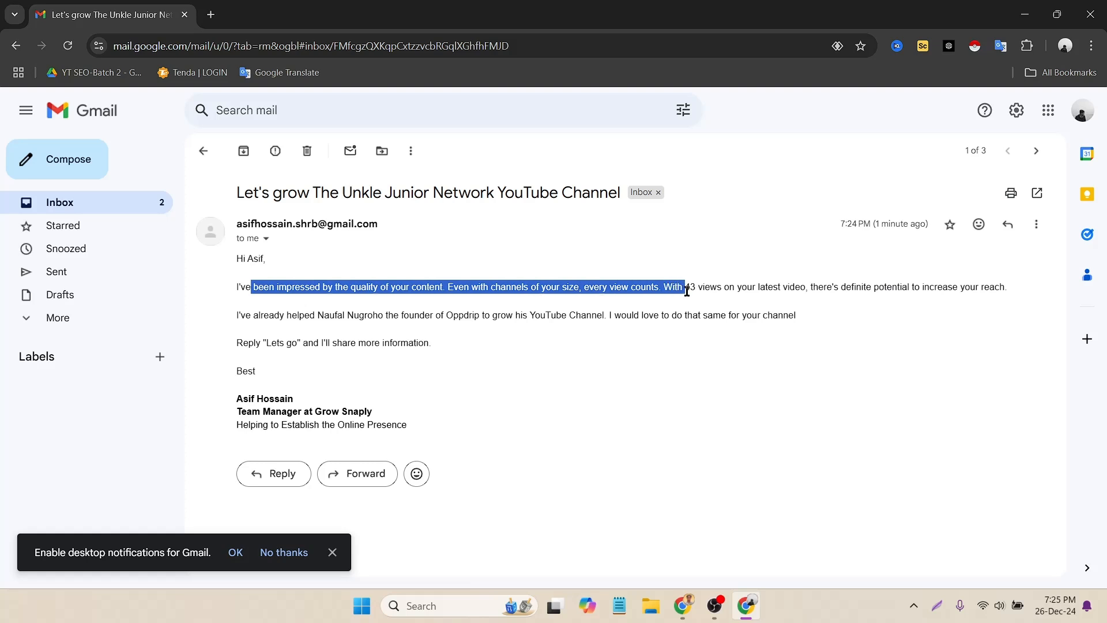
pyautogui.doubleClick(688, 288)
pyautogui.click(663, 287)
# Compare the received email's view count with the View value in the spreadsheet's first lead row
pyautogui.click(683, 605)
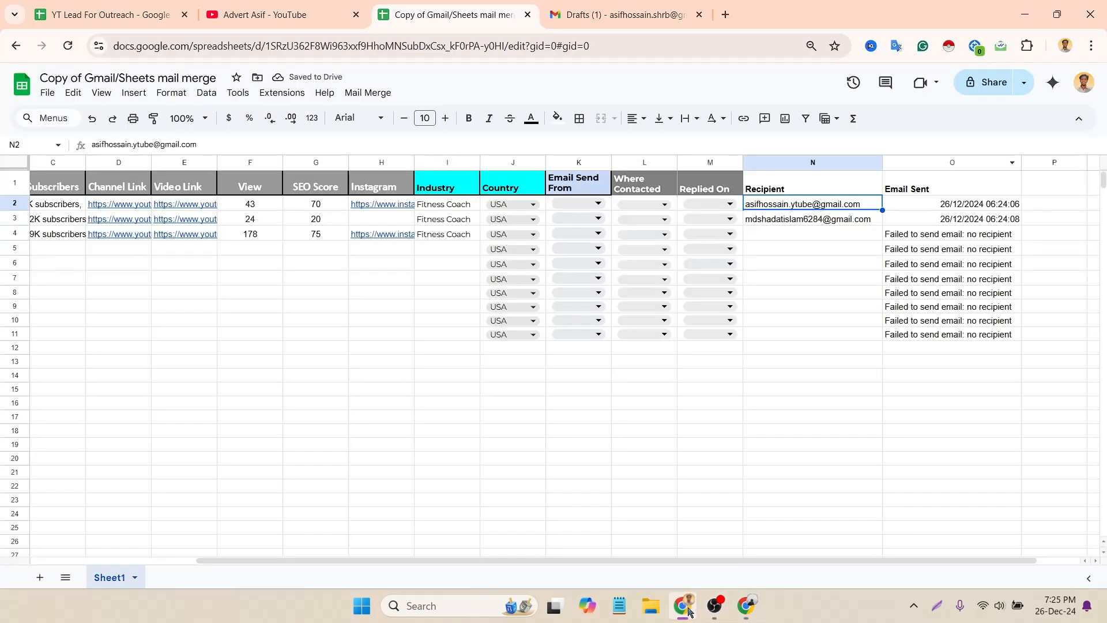
pyautogui.click(260, 205)
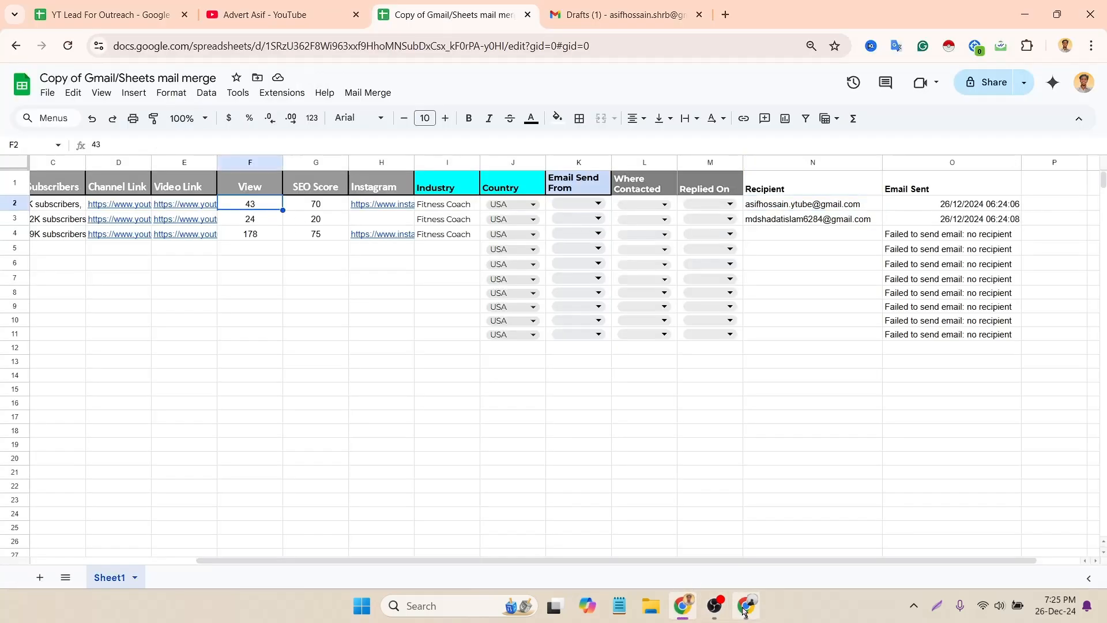
pyautogui.click(746, 606)
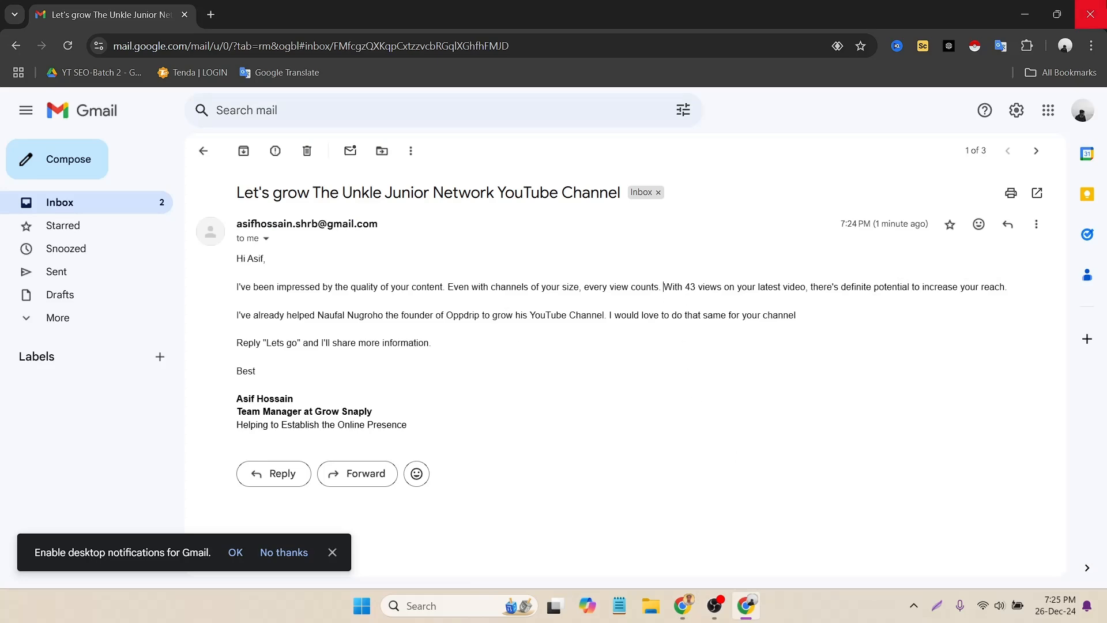
pyautogui.click(683, 606)
pyautogui.click(333, 375)
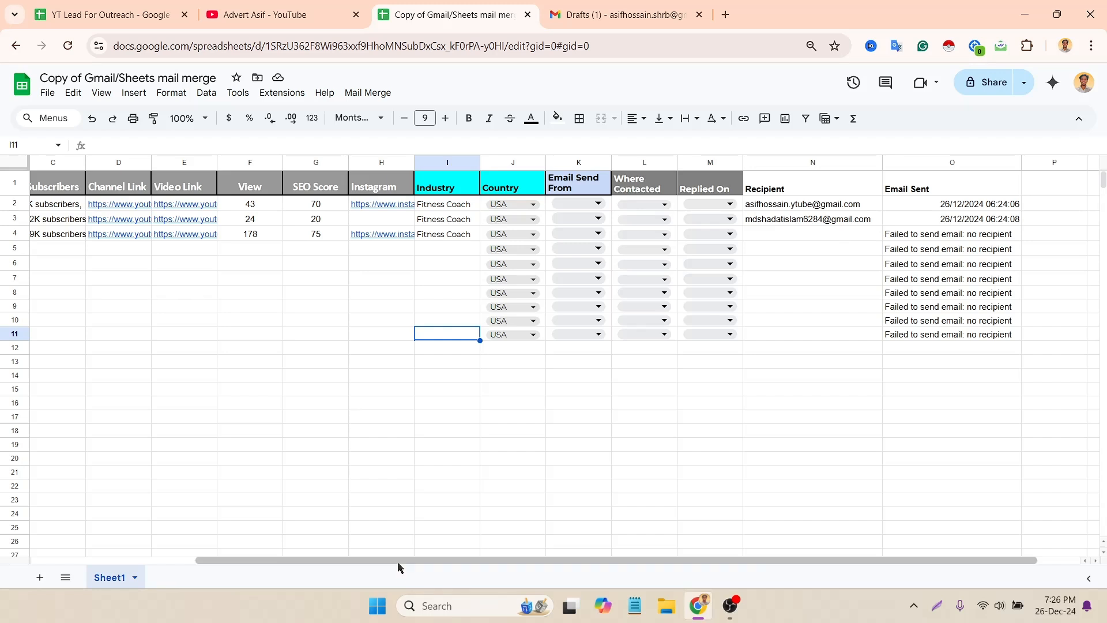
# Review the empty Channel Name rows for further leads and the Recipient and Email Sent entries of the first two leads
pyautogui.moveTo(396, 560); pyautogui.dragTo(65, 557)
pyautogui.moveTo(133, 248); pyautogui.dragTo(145, 499)
pyautogui.moveTo(277, 563); pyautogui.dragTo(484, 563)
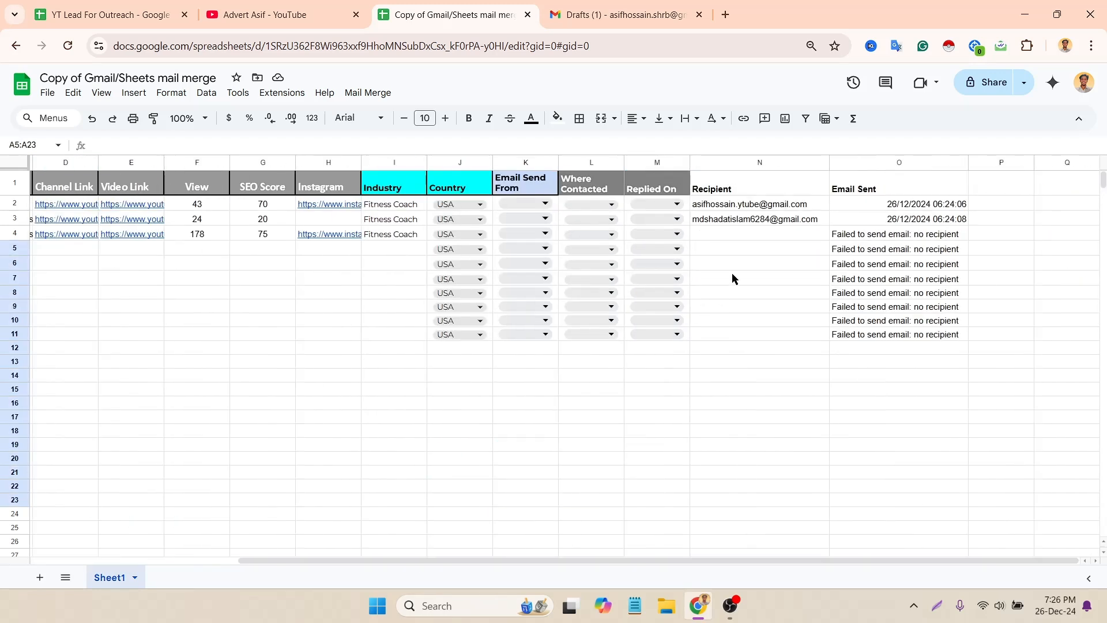
pyautogui.moveTo(761, 223); pyautogui.dragTo(817, 206)
pyautogui.click(857, 216)
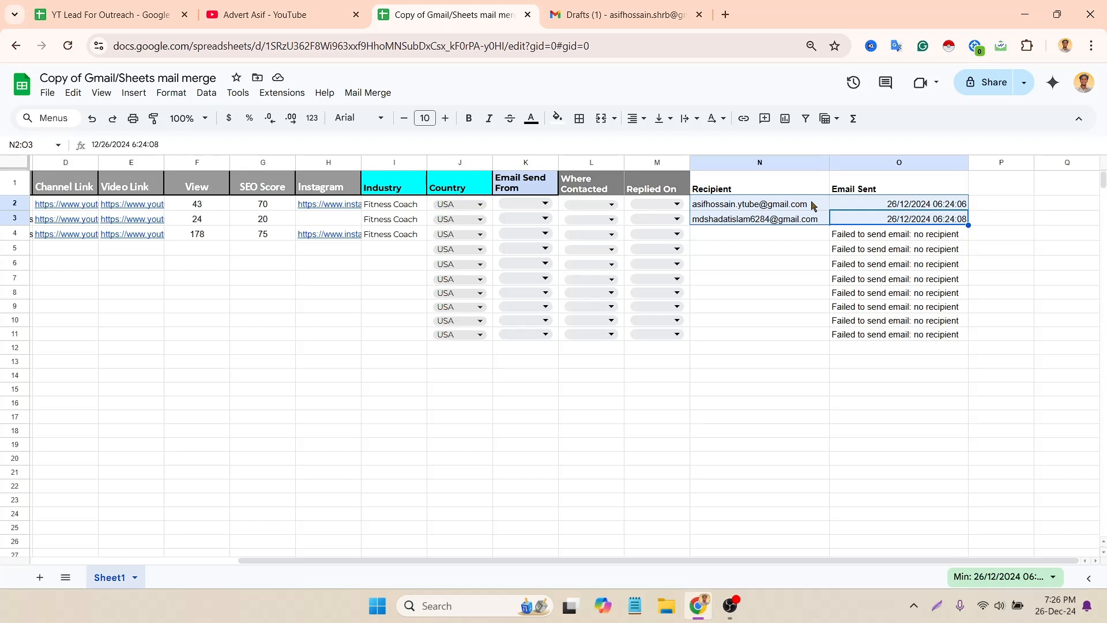
pyautogui.click(764, 392)
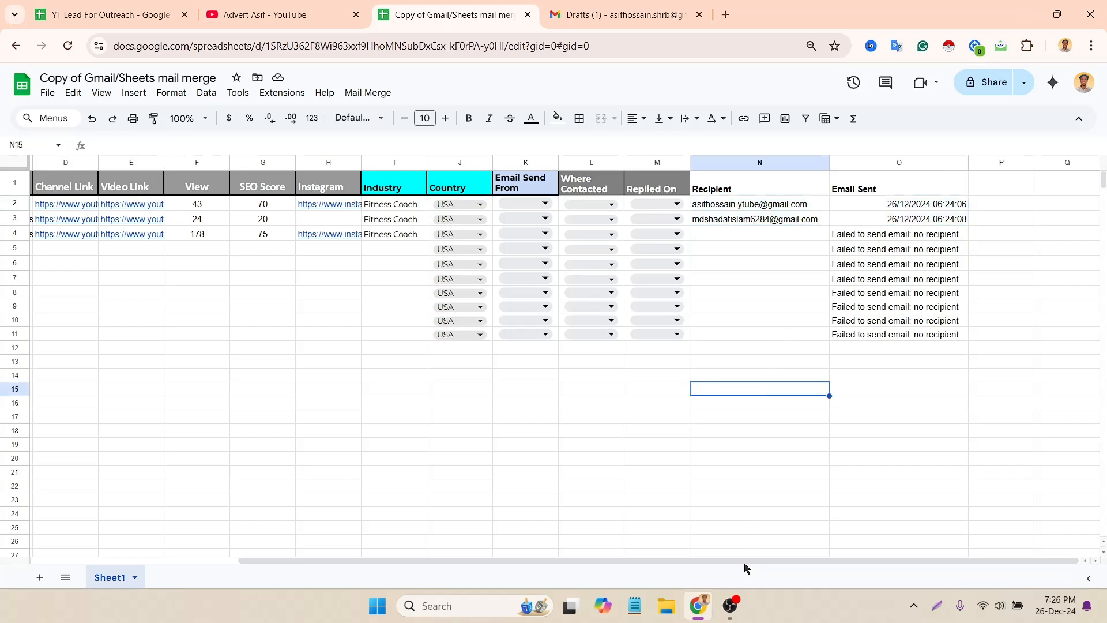
pyautogui.moveTo(623, 558); pyautogui.dragTo(308, 468)
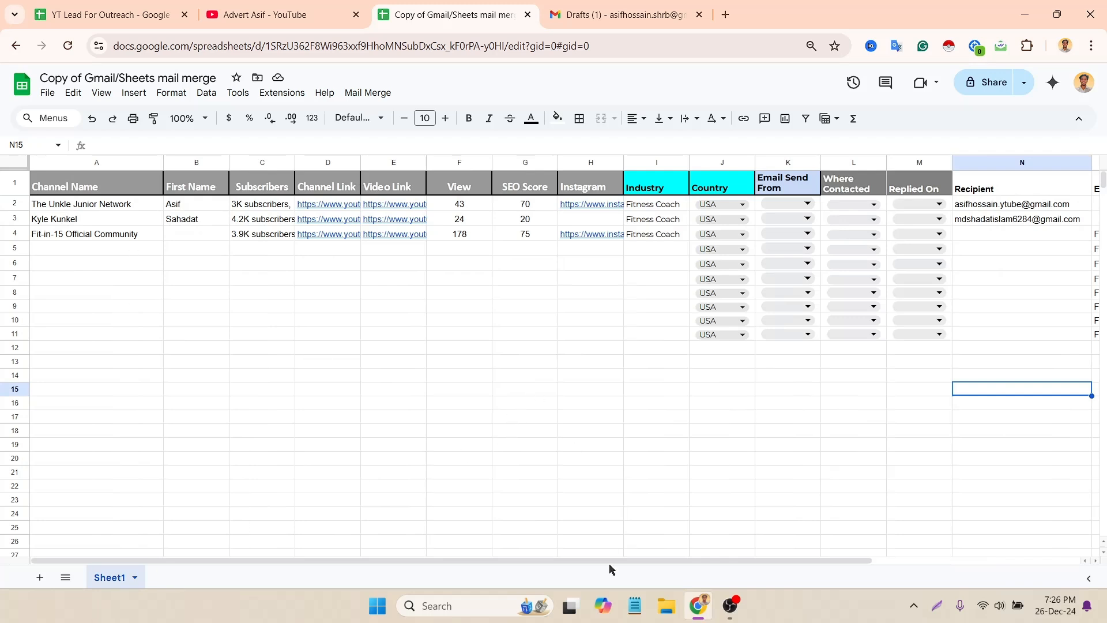
pyautogui.moveTo(610, 561); pyautogui.dragTo(710, 472)
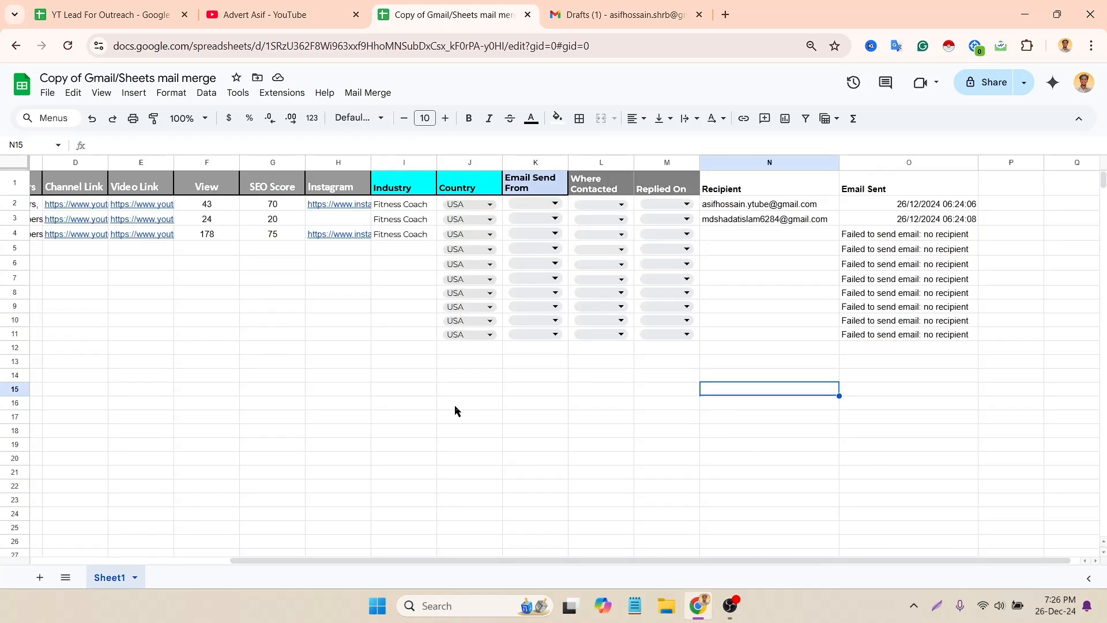